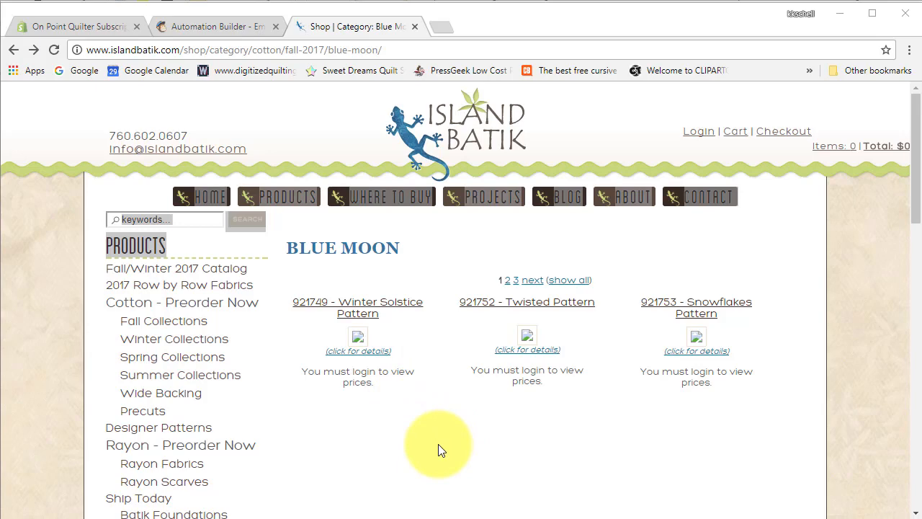
- Examine the Blue Moon fabric collection on the Island Batik site and go to its second page
{"action": "scroll", "coordinate": [441, 450], "scroll_direction": "down", "scroll_amount": 8}
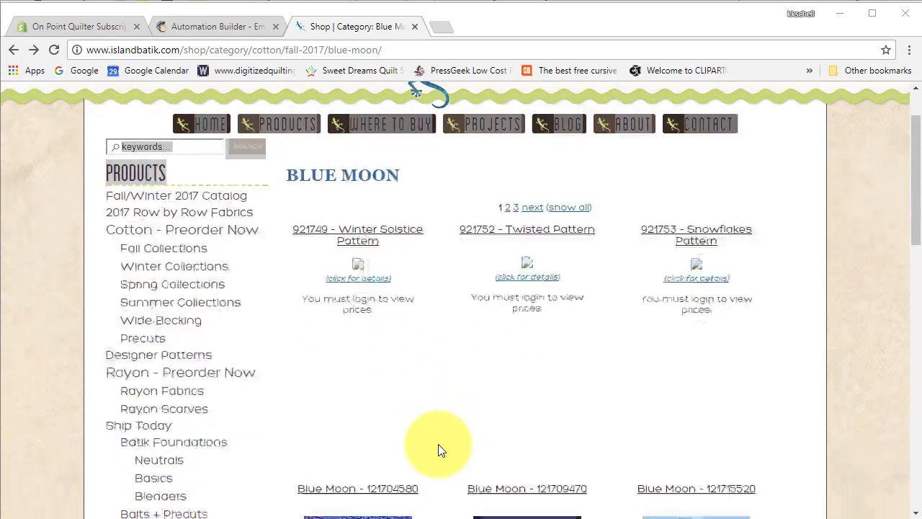
{"action": "scroll", "coordinate": [439, 450], "scroll_direction": "down", "scroll_amount": 5}
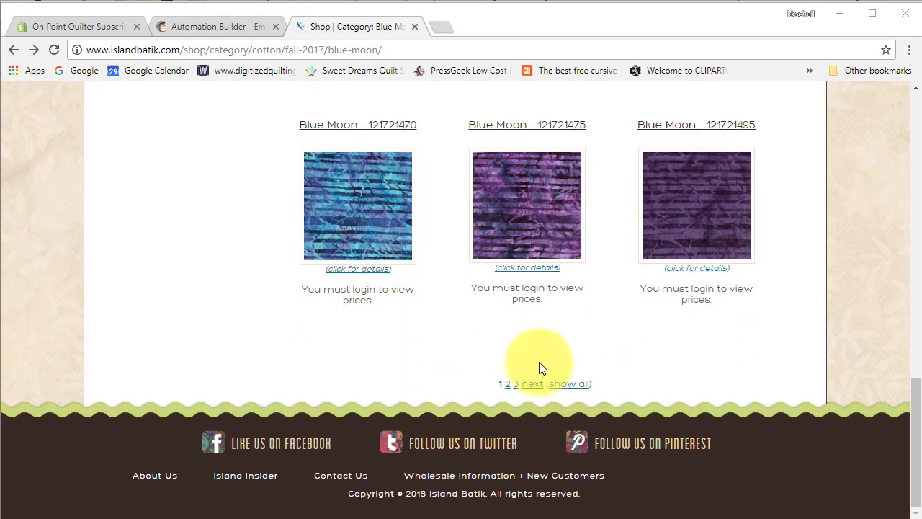
{"action": "left_click", "coordinate": [507, 383]}
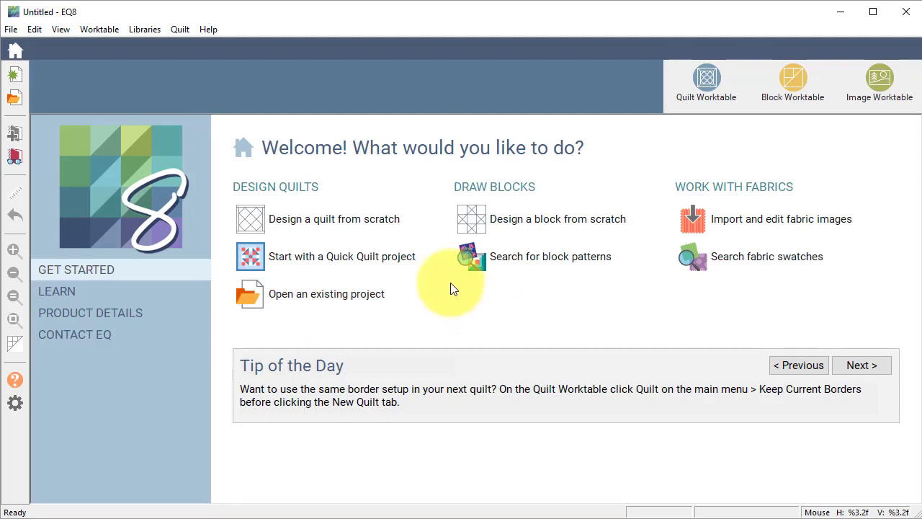
- Switch to EQ8 and create a new project named Blue Moon
{"action": "left_click", "coordinate": [16, 77]}
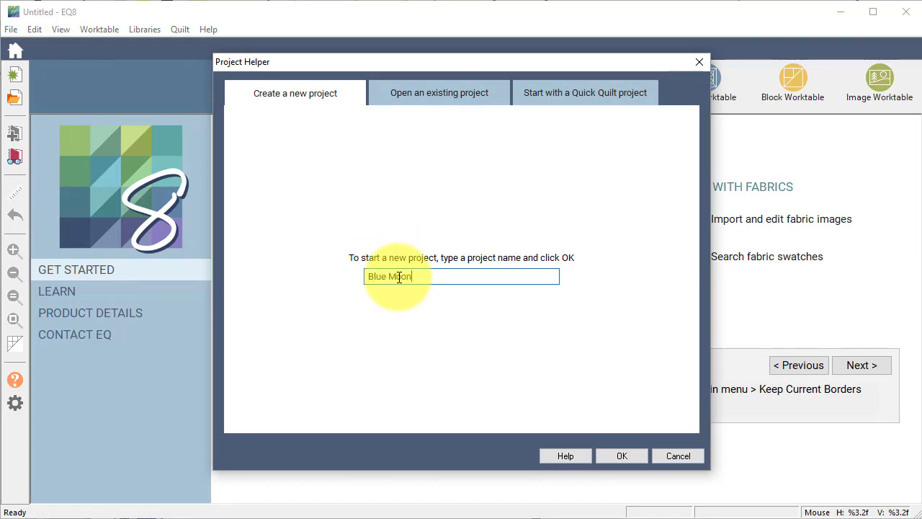
{"action": "left_click", "coordinate": [621, 456]}
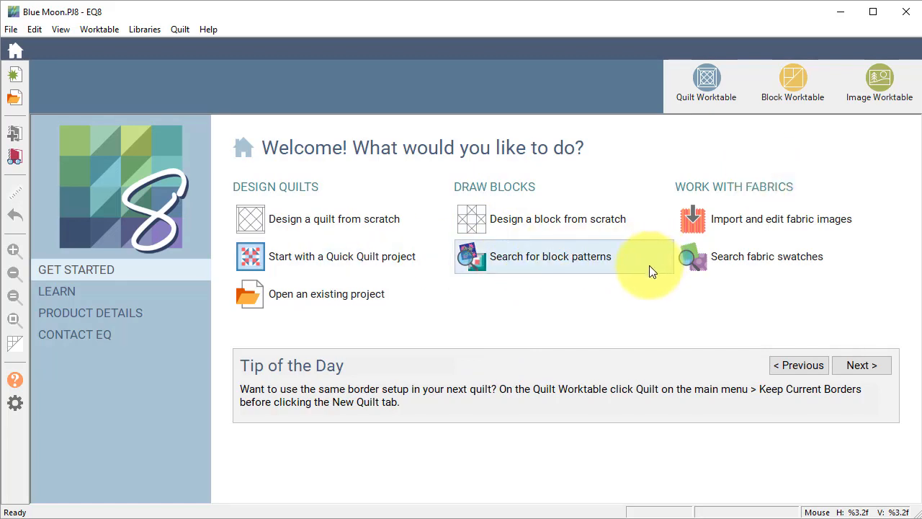
- Clear all fabrics from the Project Sketchbook with Delete only unused fabrics enabled, and close the Sketchbook
{"action": "left_click", "coordinate": [15, 156]}
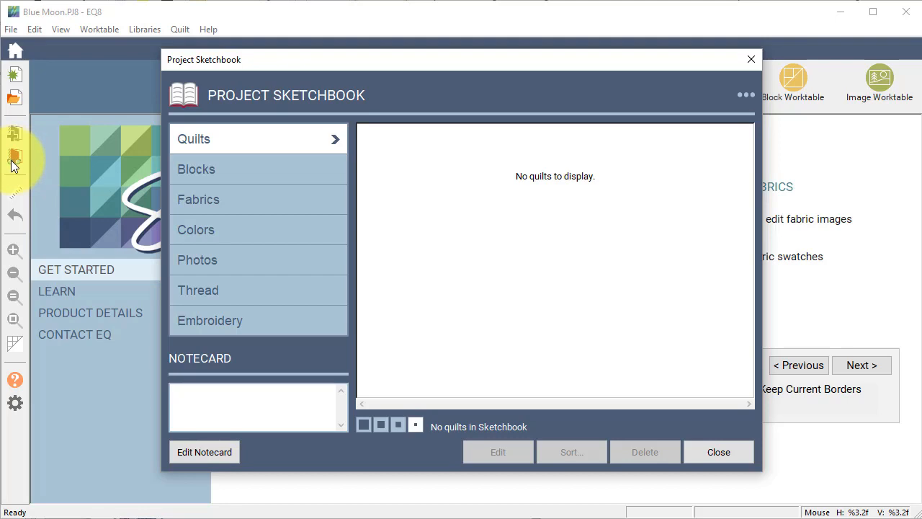
{"action": "left_click", "coordinate": [210, 204]}
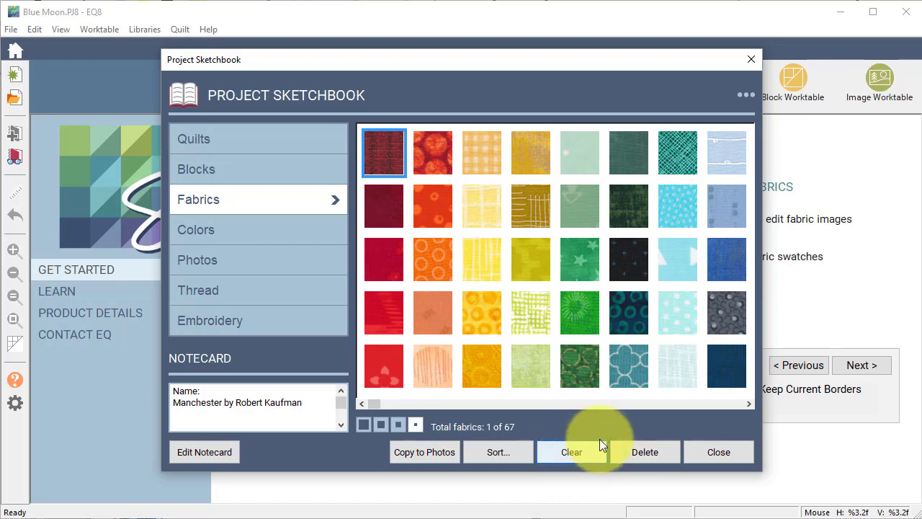
{"action": "left_click", "coordinate": [573, 451]}
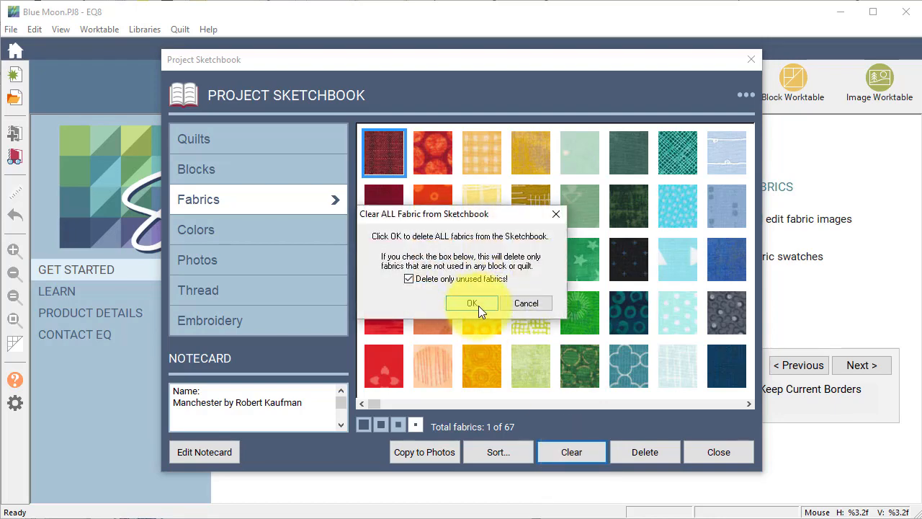
{"action": "left_click", "coordinate": [476, 304]}
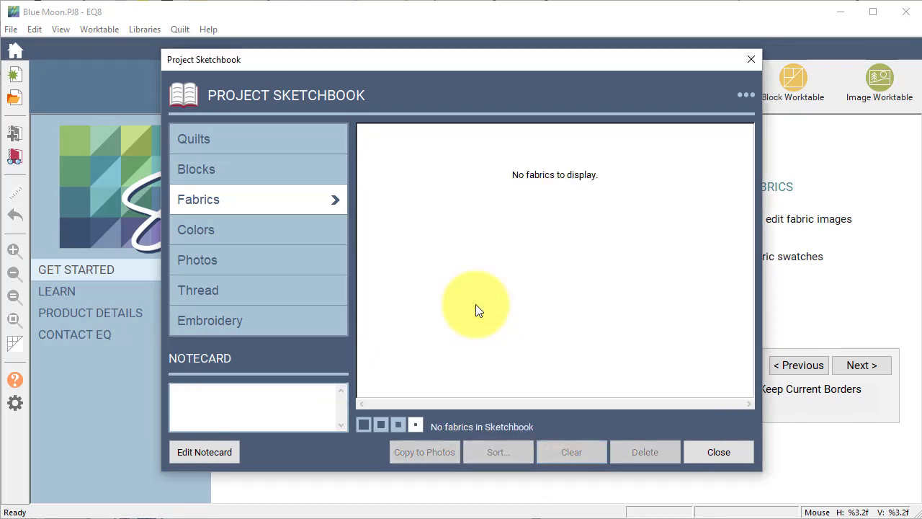
{"action": "left_click", "coordinate": [721, 452]}
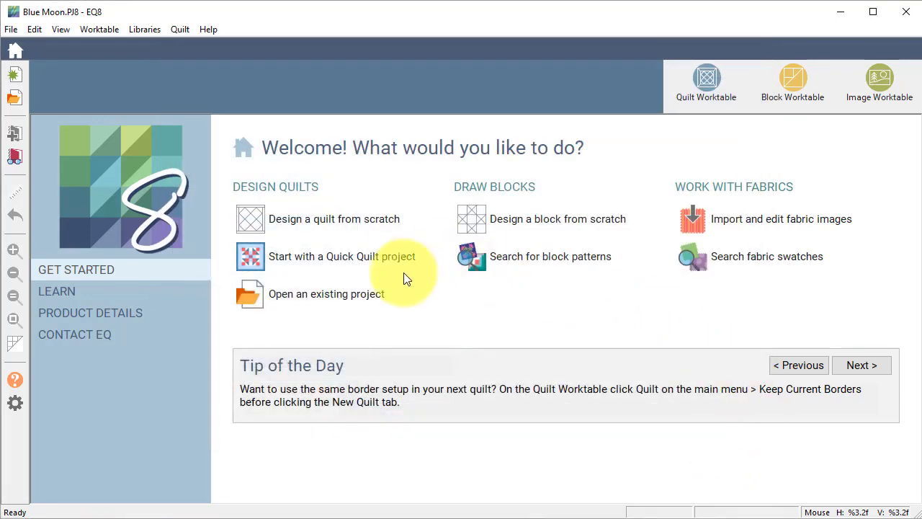
- Import the fabric images 121704580.jpg through 121724475.jpg from the Blue Moon folder into the fabric library
{"action": "left_click", "coordinate": [772, 257]}
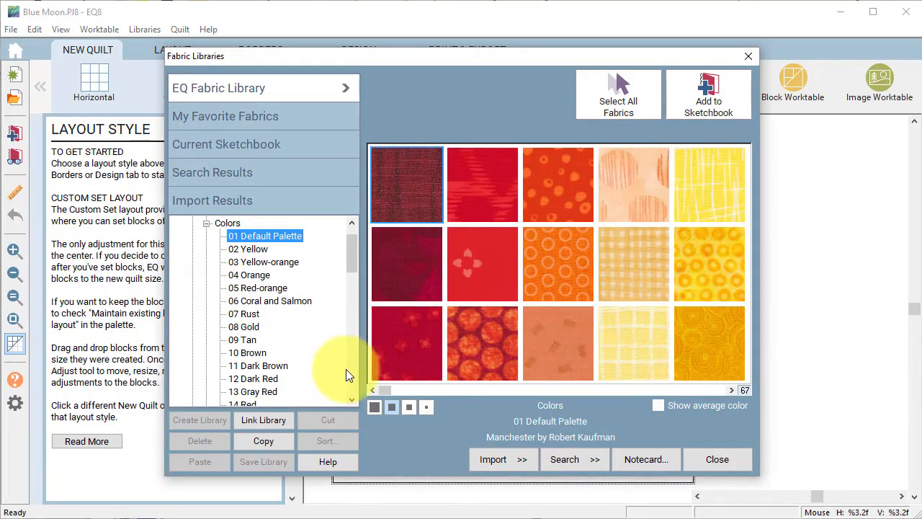
{"action": "left_click", "coordinate": [525, 467]}
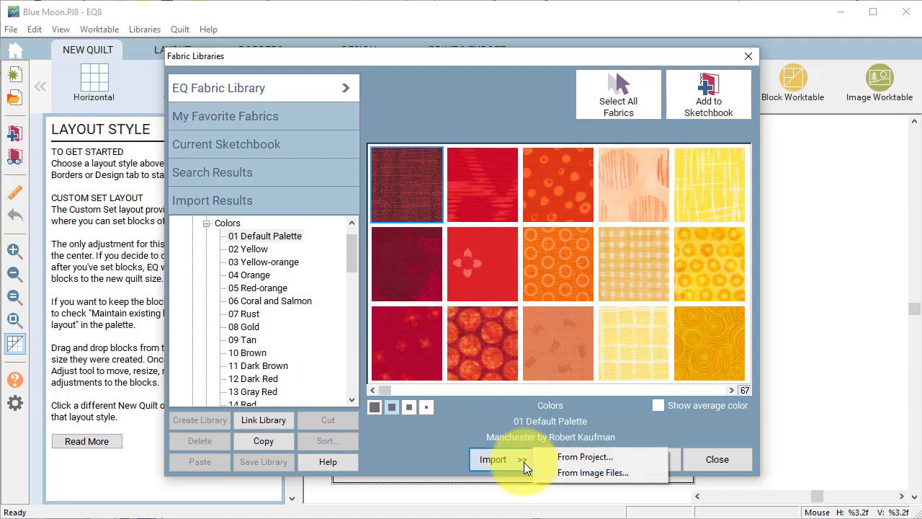
{"action": "left_click", "coordinate": [591, 473]}
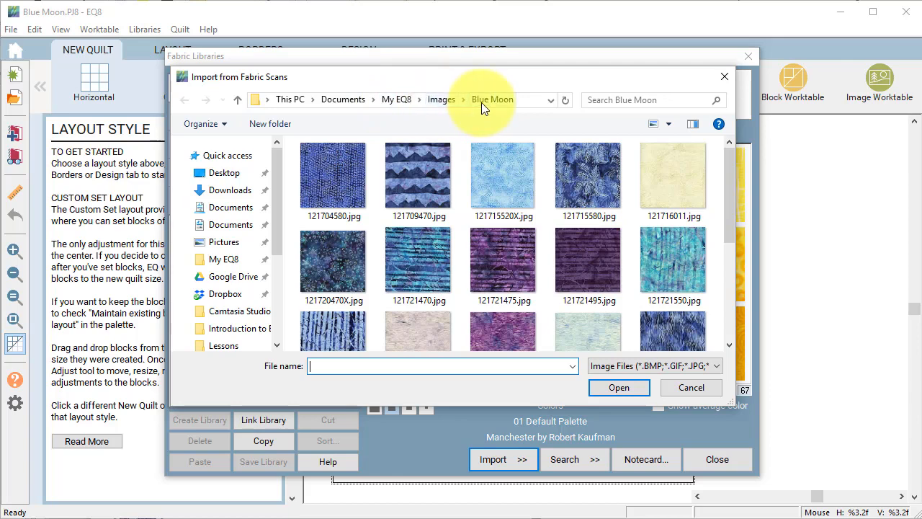
{"action": "scroll", "coordinate": [521, 193], "scroll_direction": "down", "scroll_amount": 3}
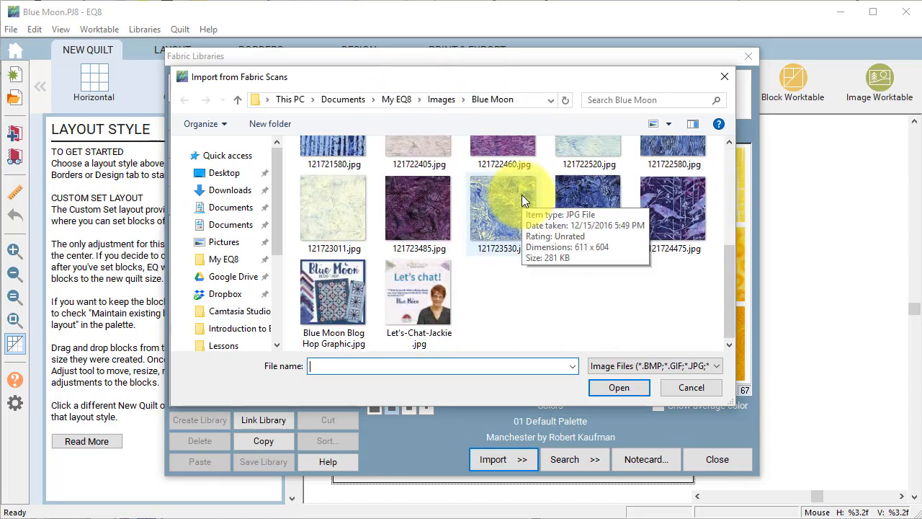
{"action": "scroll", "coordinate": [493, 243], "scroll_direction": "up", "scroll_amount": 3}
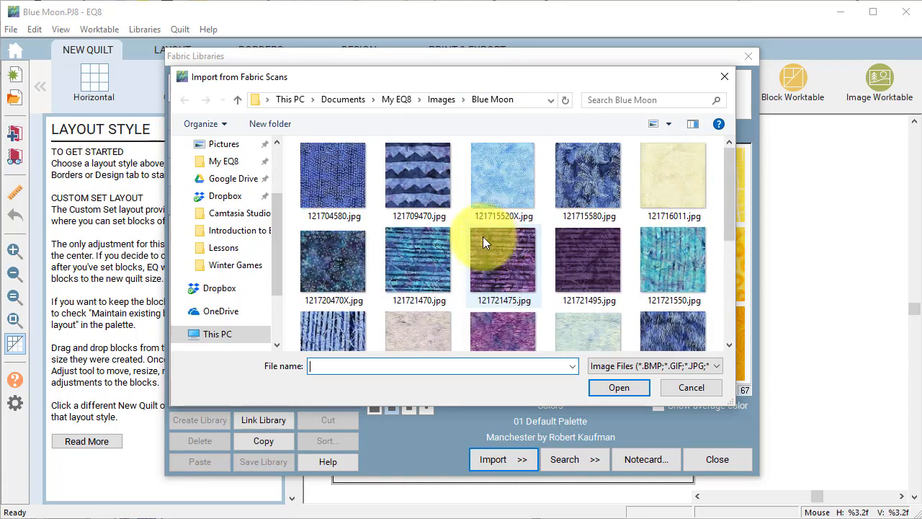
{"action": "left_click", "coordinate": [330, 182]}
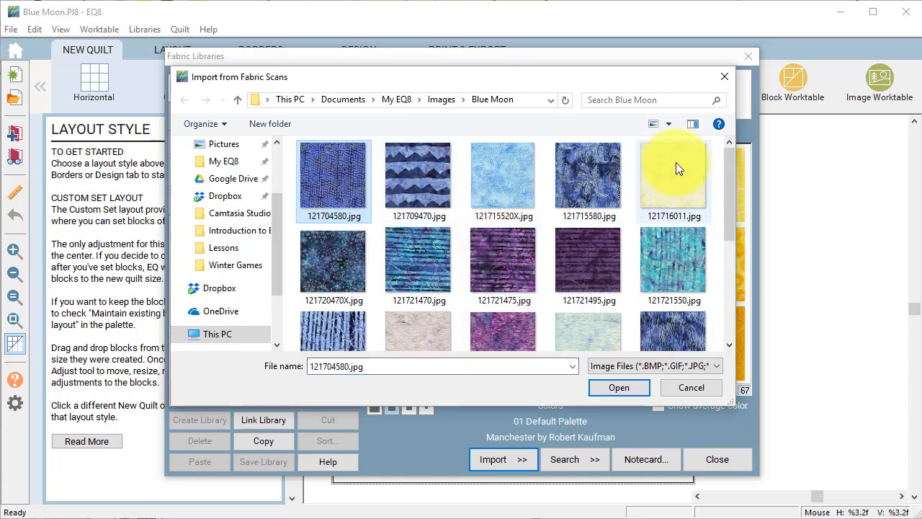
{"action": "left_click_drag", "start_coordinate": [730, 188], "coordinate": [739, 260]}
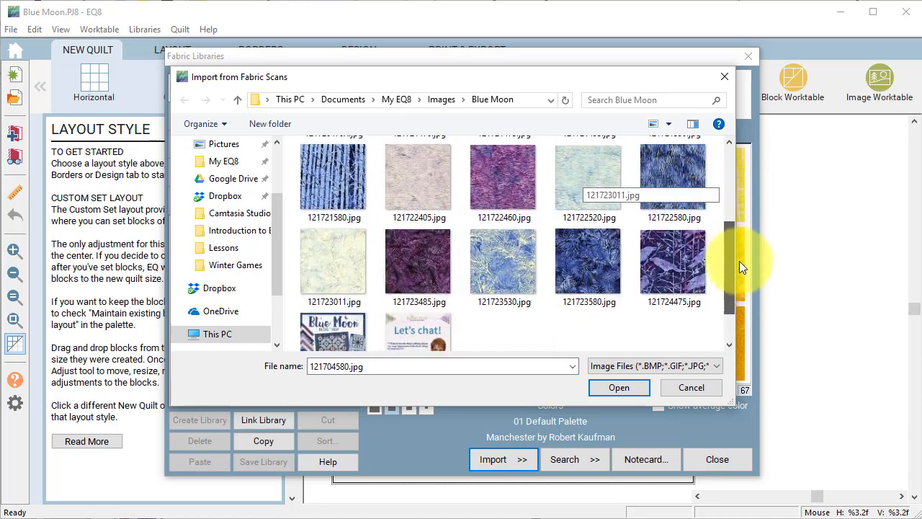
{"action": "left_click", "coordinate": [673, 261], "text": "shift"}
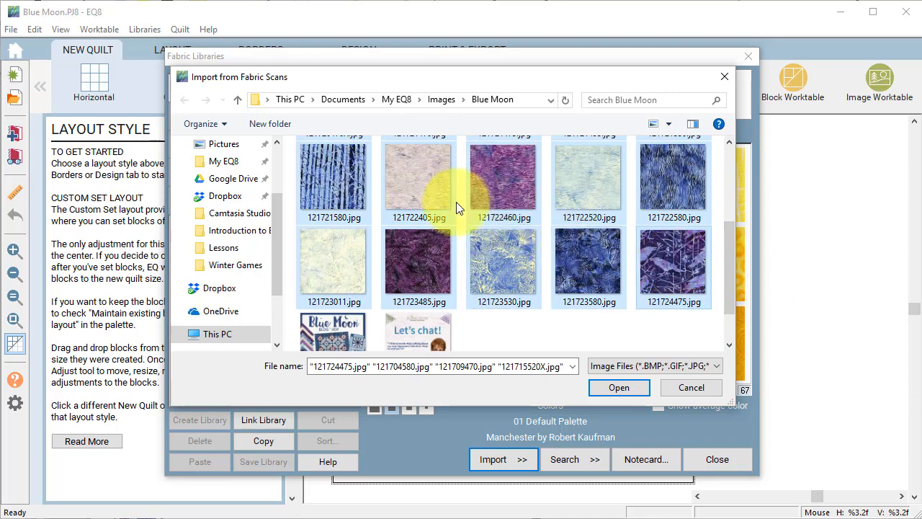
{"action": "left_click", "coordinate": [618, 387]}
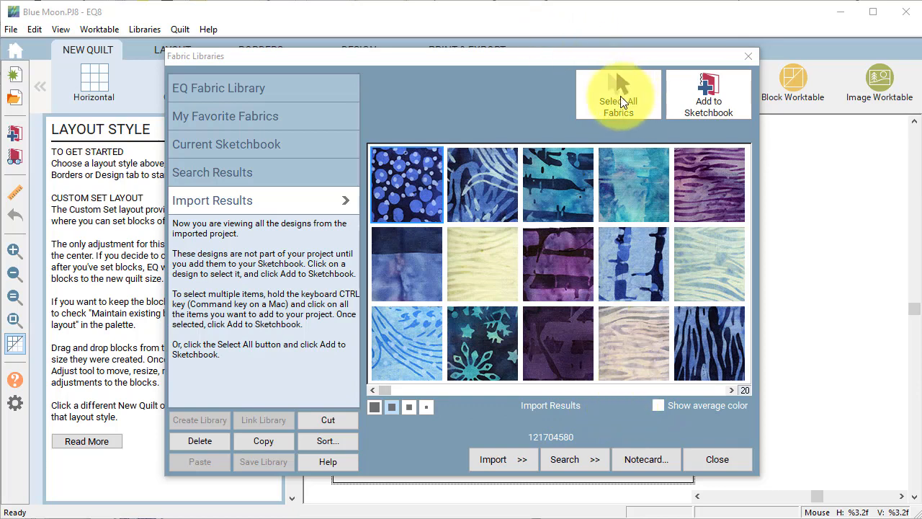
- Add all imported fabrics to the Sketchbook and check the Sketchbook's fabric collection
{"action": "left_click", "coordinate": [622, 92]}
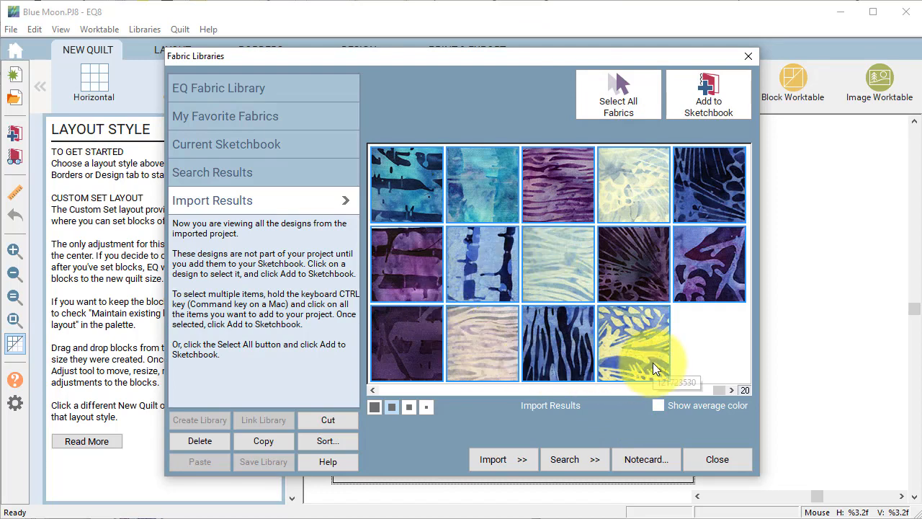
{"action": "left_click", "coordinate": [709, 97]}
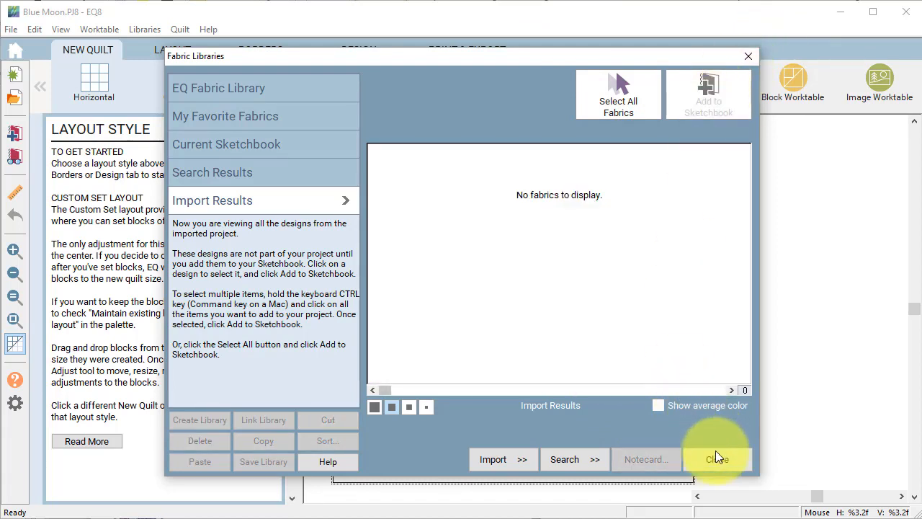
{"action": "left_click", "coordinate": [717, 458]}
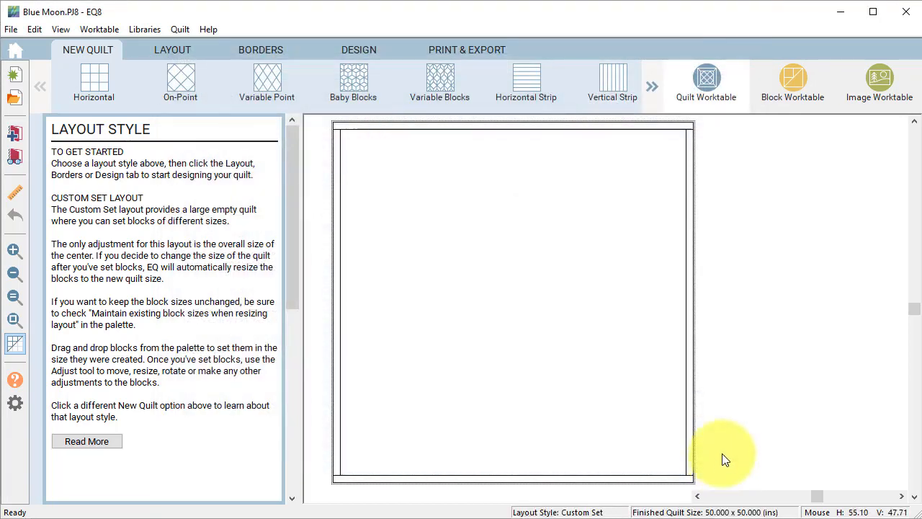
{"action": "left_click", "coordinate": [14, 157]}
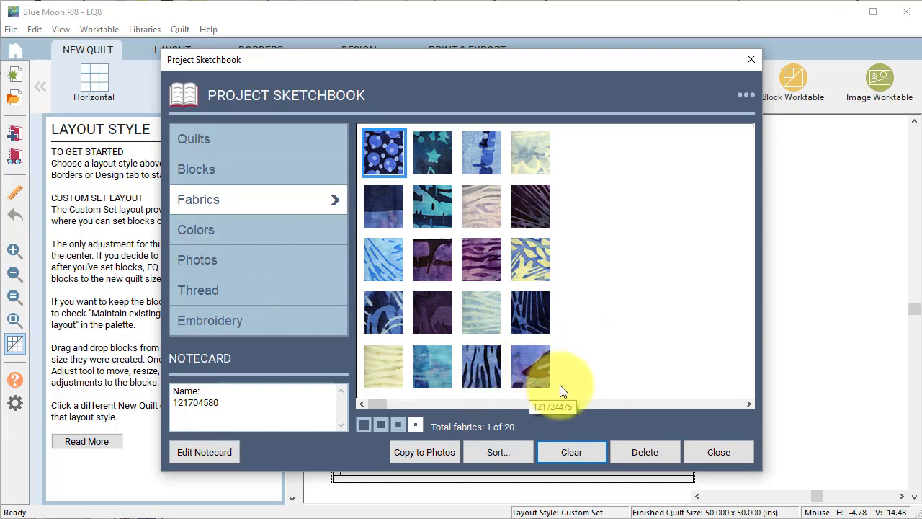
{"action": "left_click", "coordinate": [725, 453]}
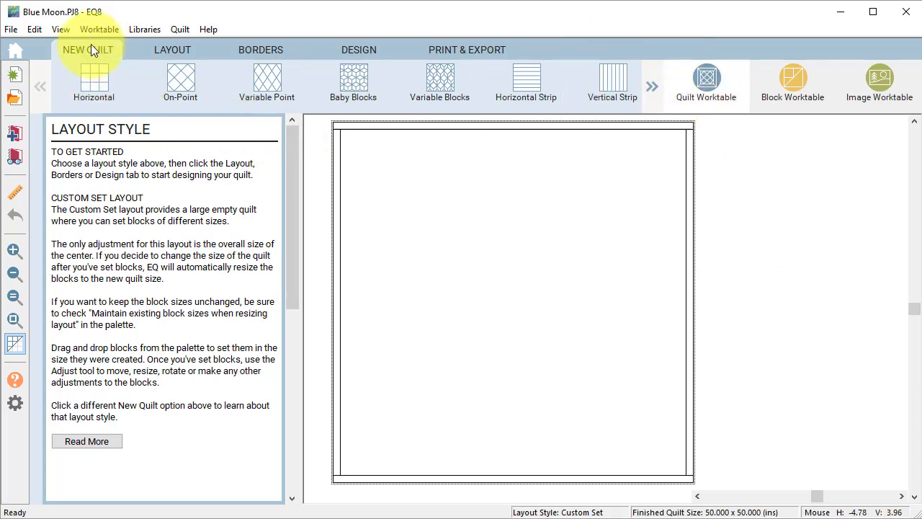
- Open the layout library and display the Stars layouts under Layouts by Style
{"action": "left_click", "coordinate": [653, 85]}
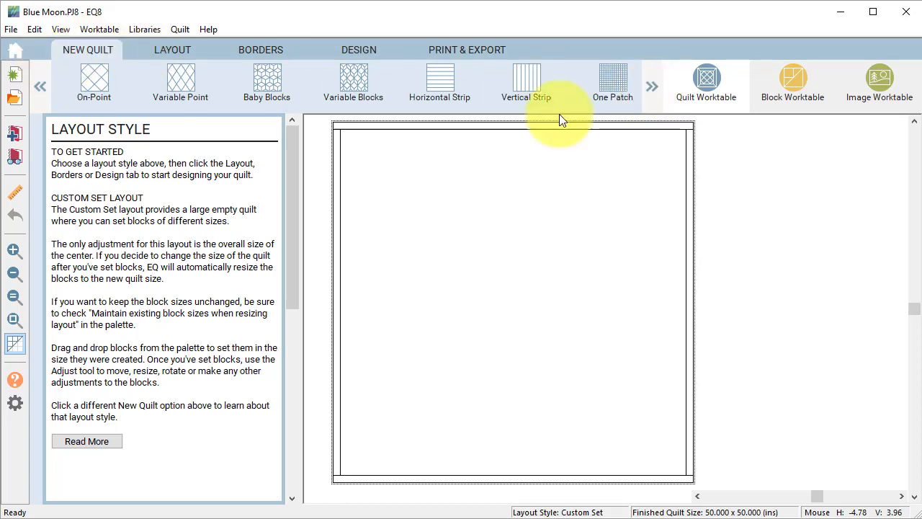
{"action": "left_click", "coordinate": [654, 90]}
{"action": "left_click", "coordinate": [654, 91]}
{"action": "left_click", "coordinate": [654, 91]}
{"action": "left_click", "coordinate": [654, 91]}
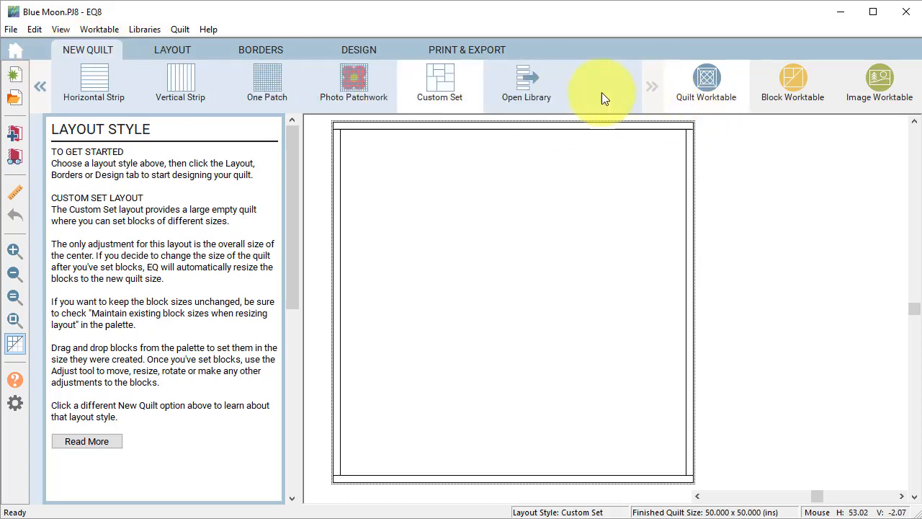
{"action": "left_click", "coordinate": [525, 91]}
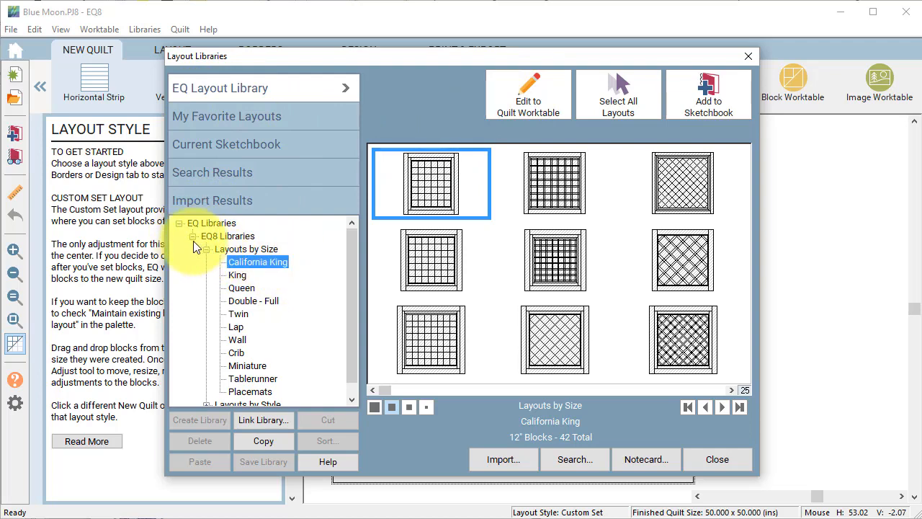
{"action": "left_click_drag", "start_coordinate": [352, 261], "coordinate": [349, 283]}
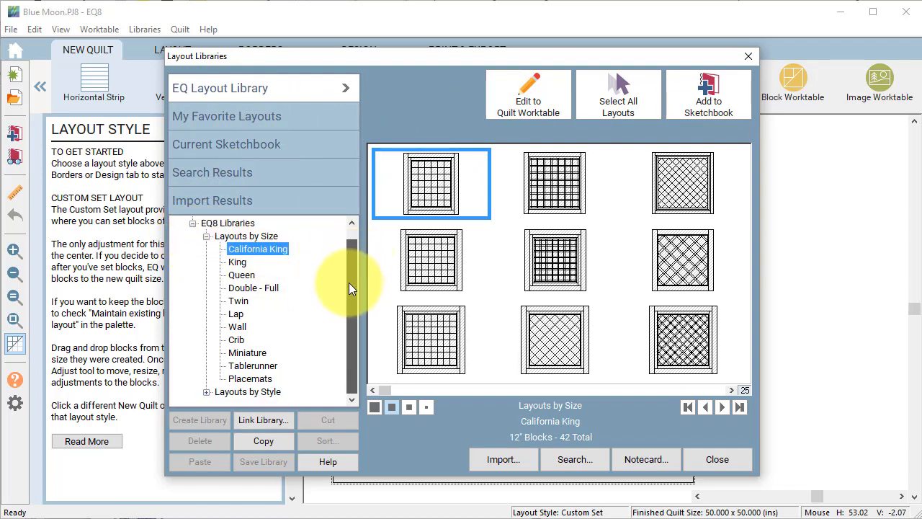
{"action": "left_click", "coordinate": [207, 237]}
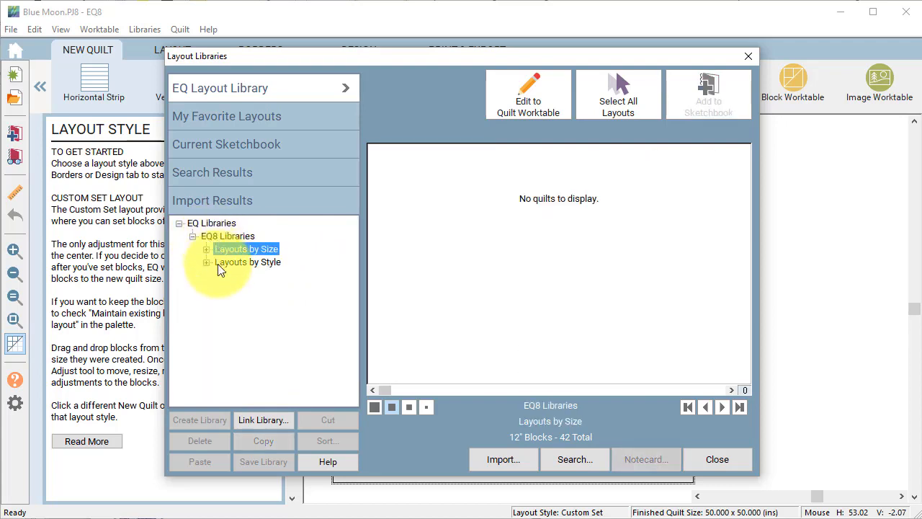
{"action": "left_click", "coordinate": [207, 262]}
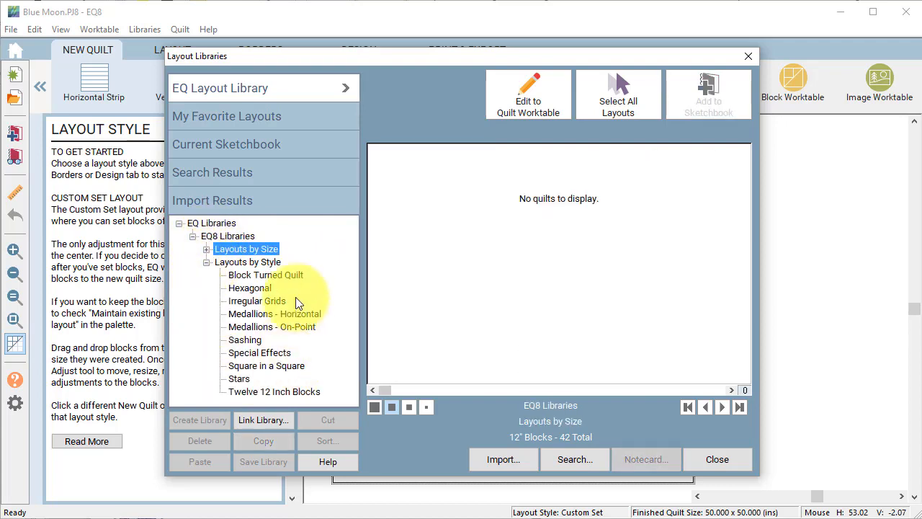
{"action": "left_click", "coordinate": [237, 379]}
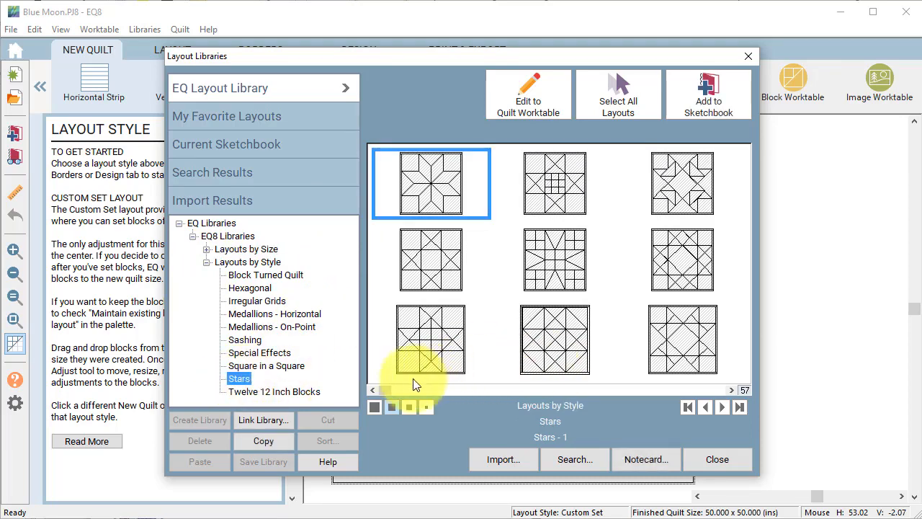
- Send the Stars - 23 layout to the Quilt Worktable for editing
{"action": "left_click_drag", "start_coordinate": [386, 391], "coordinate": [526, 389]}
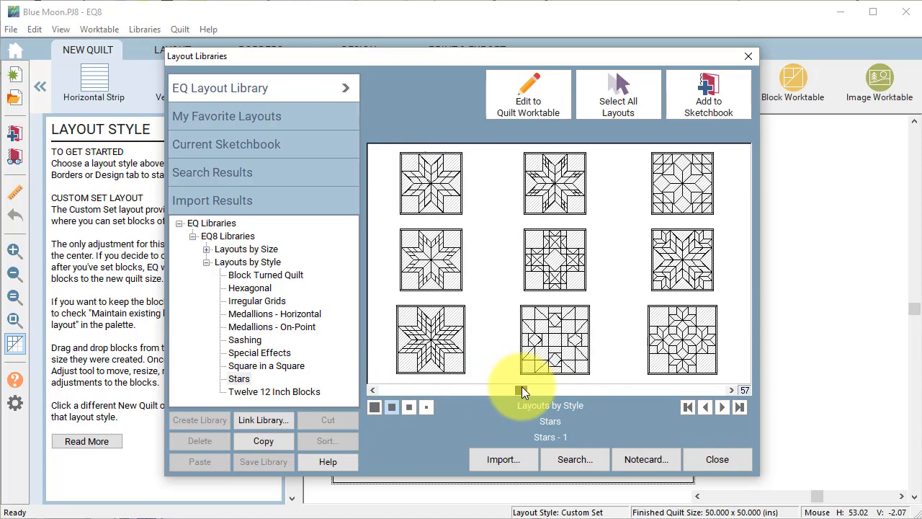
{"action": "left_click", "coordinate": [561, 198]}
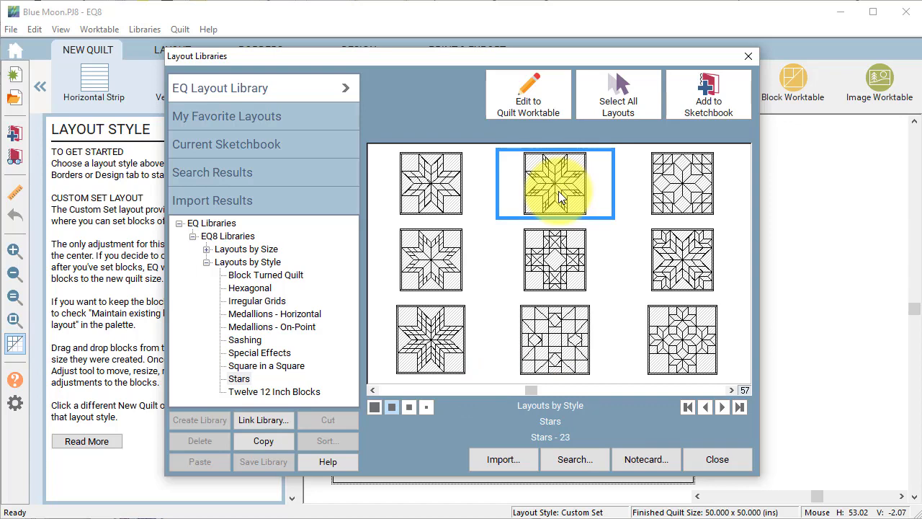
{"action": "left_click", "coordinate": [532, 107]}
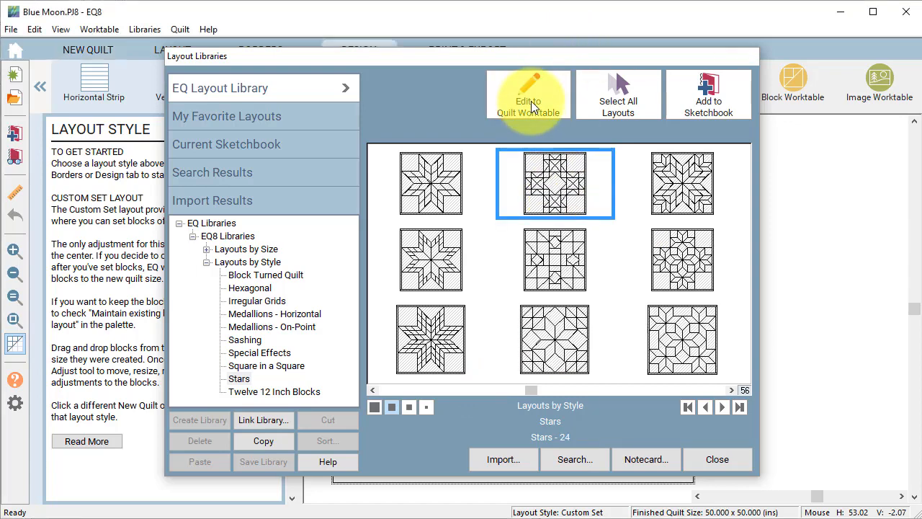
- Check the center layout's size settings and delete the quilt's only border
{"action": "left_click", "coordinate": [173, 48]}
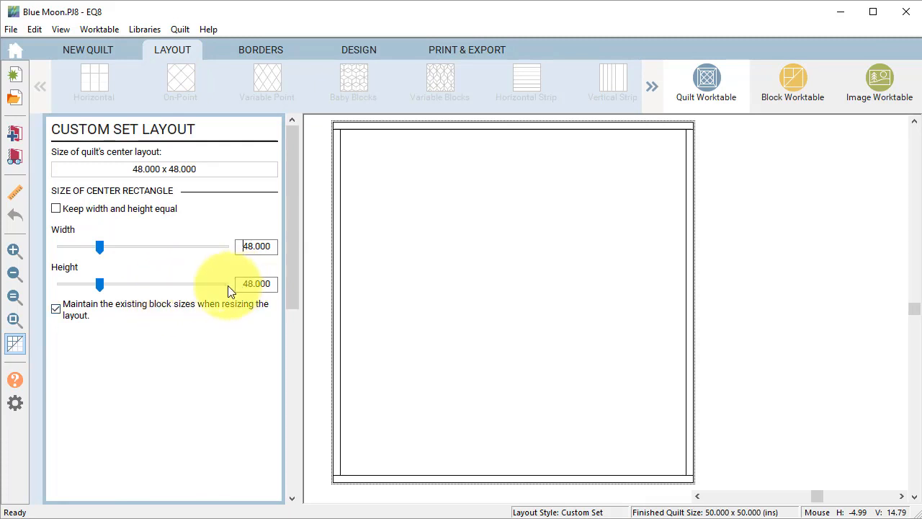
{"action": "left_click", "coordinate": [254, 51]}
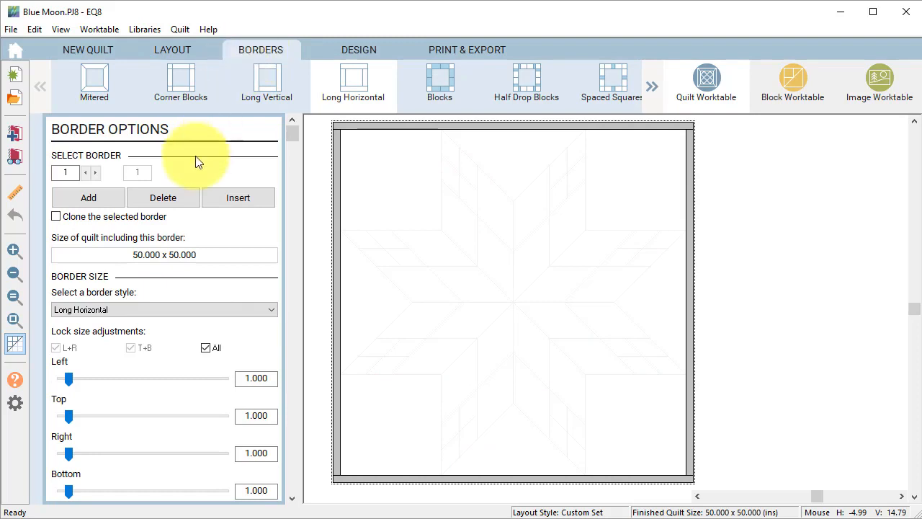
{"action": "left_click", "coordinate": [170, 197]}
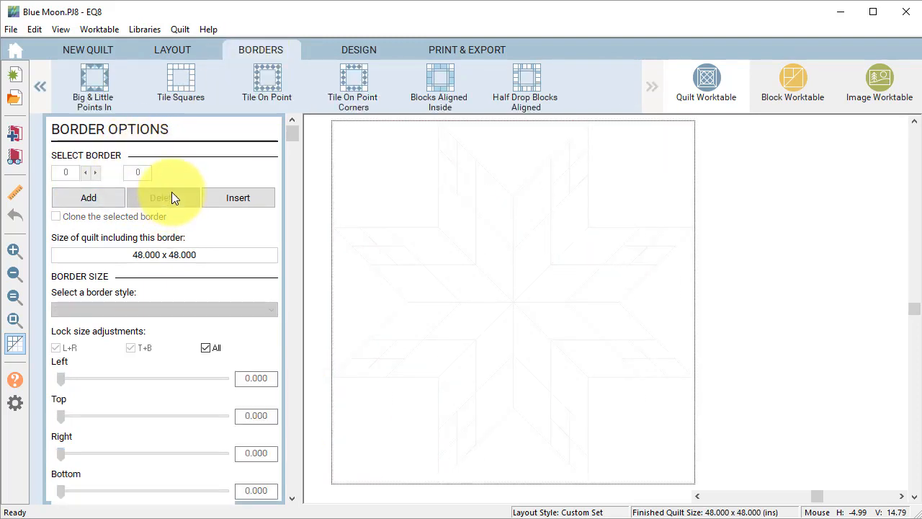
- Send The Arrowhead block from the Four X category of 01 Classic Pieced in the block library to the Block Worktable
{"action": "left_click", "coordinate": [364, 51]}
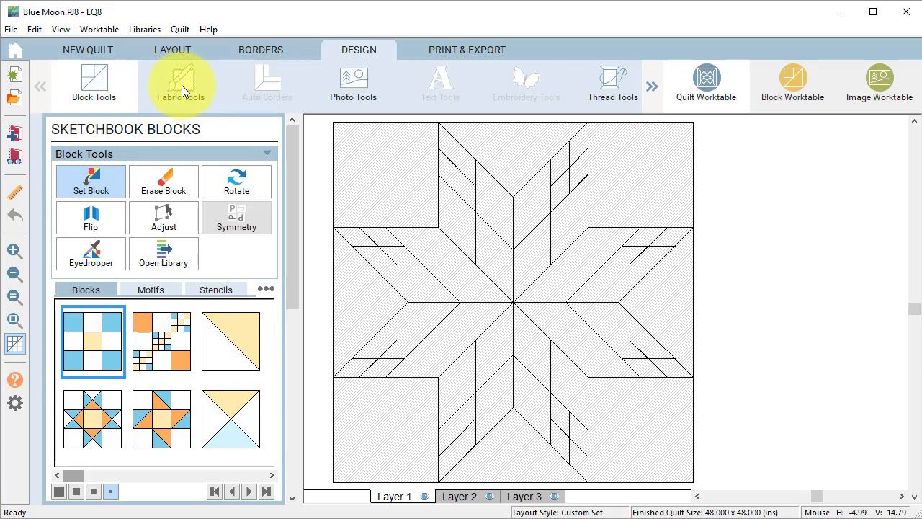
{"action": "left_click", "coordinate": [164, 254]}
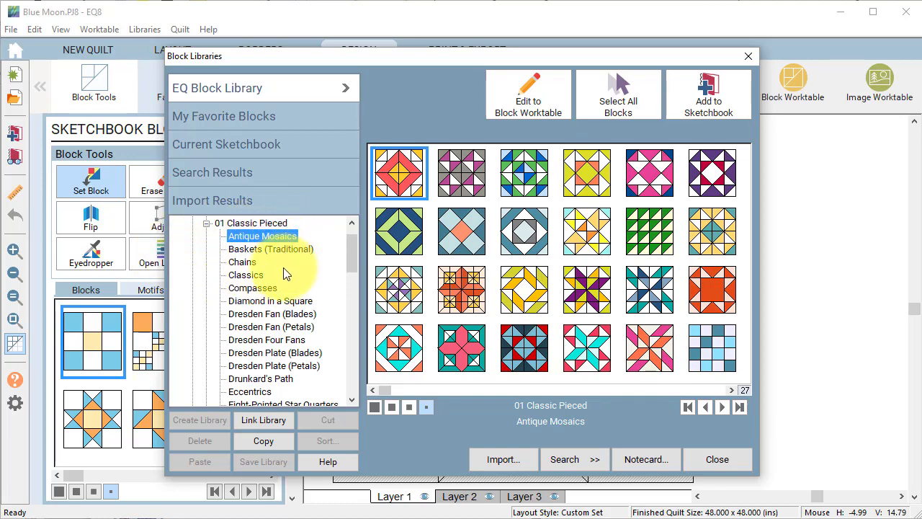
{"action": "scroll", "coordinate": [249, 302], "scroll_direction": "down", "scroll_amount": 2}
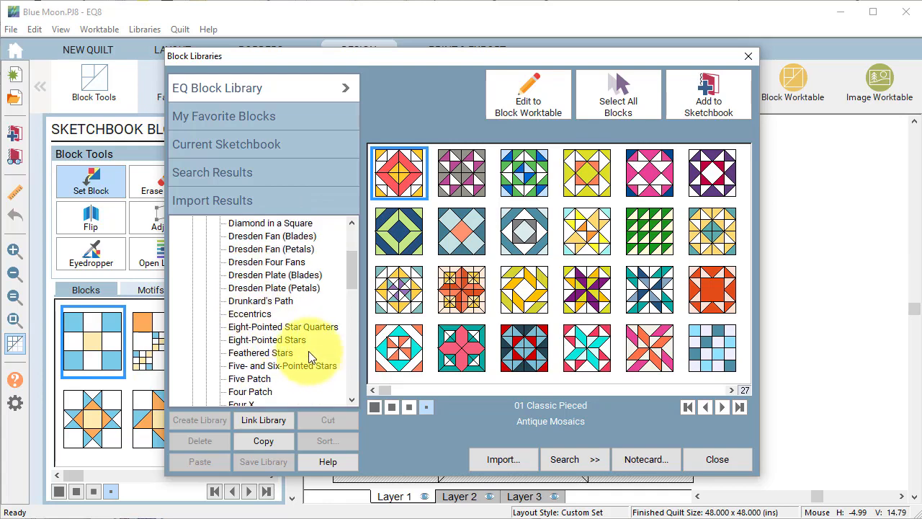
{"action": "scroll", "coordinate": [270, 364], "scroll_direction": "down", "scroll_amount": 1}
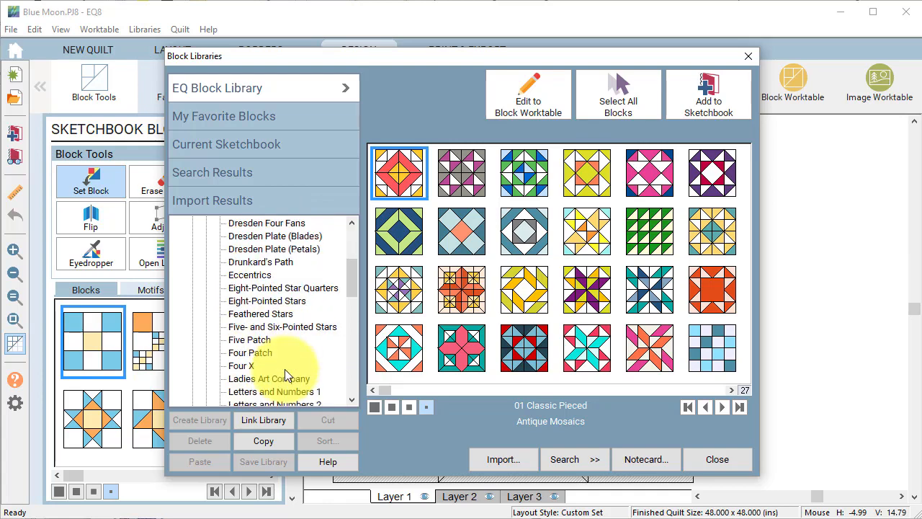
{"action": "left_click", "coordinate": [243, 367]}
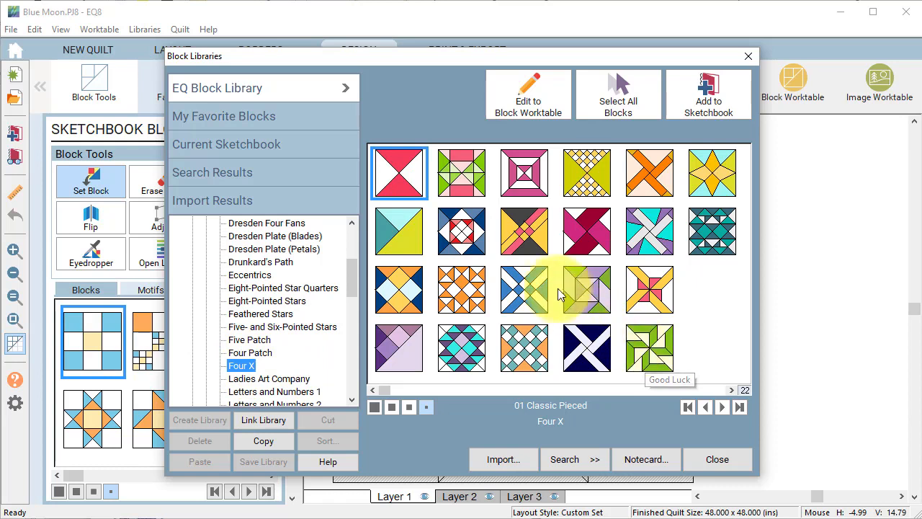
{"action": "left_click", "coordinate": [520, 302]}
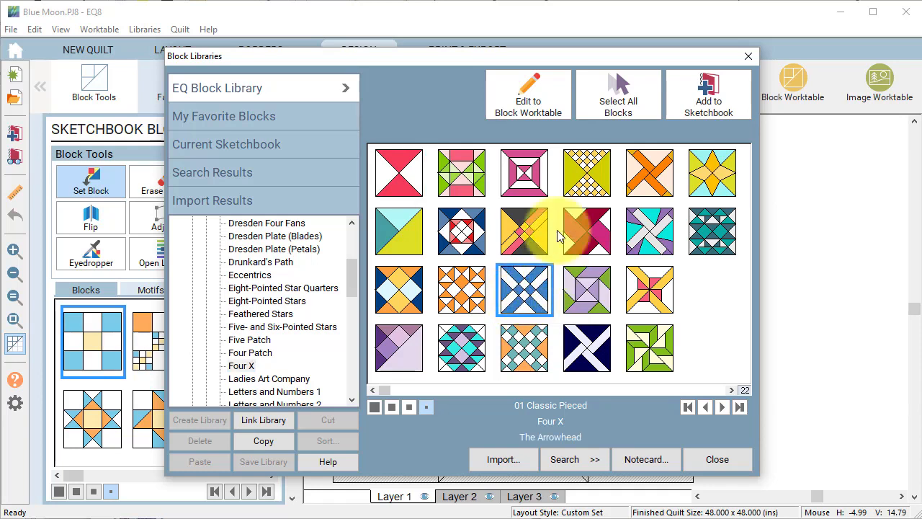
{"action": "left_click", "coordinate": [525, 98]}
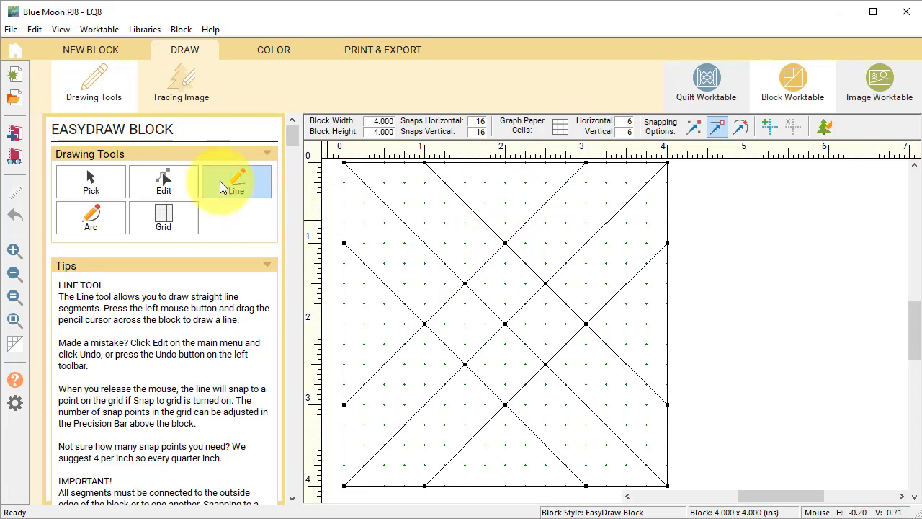
- Delete the six upward-sloping segments that cross the middle of the block between the two outer downward-sloping diagonals
{"action": "left_click", "coordinate": [87, 179]}
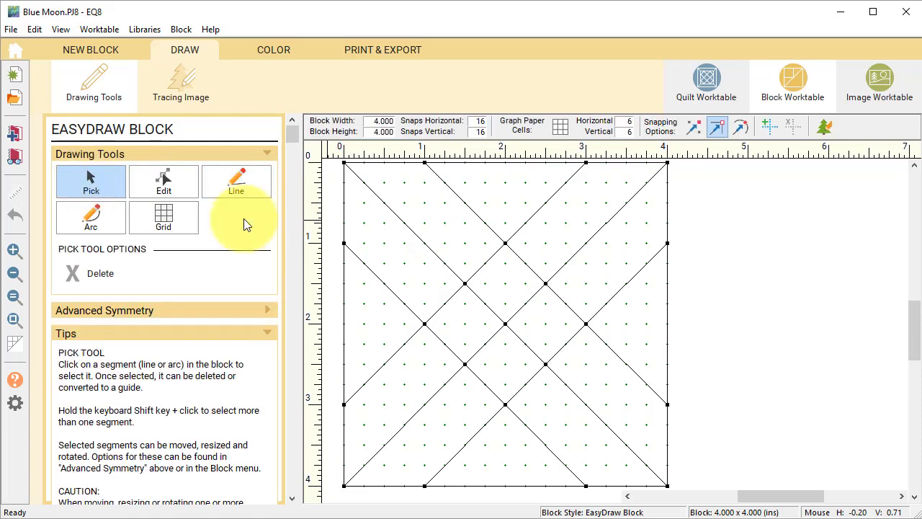
{"action": "left_click", "coordinate": [486, 268]}
{"action": "left_click", "coordinate": [440, 306], "text": "shift"}
{"action": "left_click", "coordinate": [481, 347], "text": "shift"}
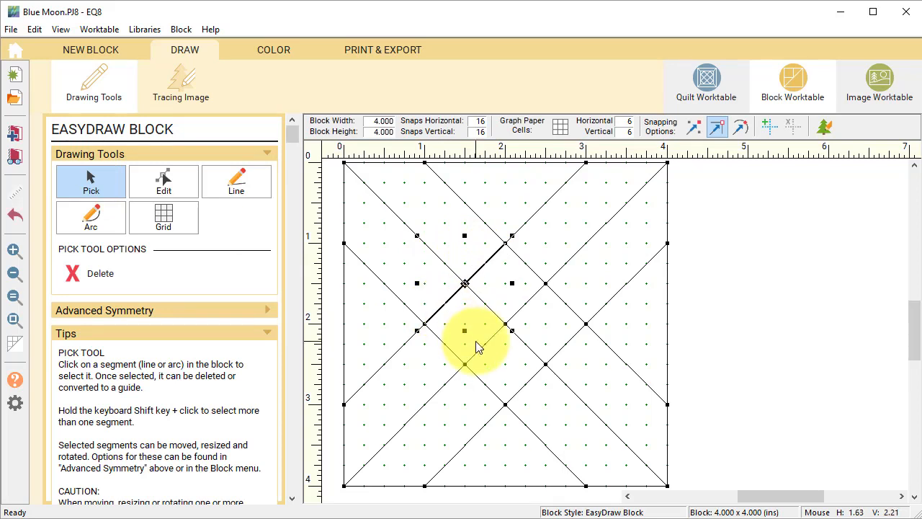
{"action": "left_click", "coordinate": [526, 303], "text": "shift"}
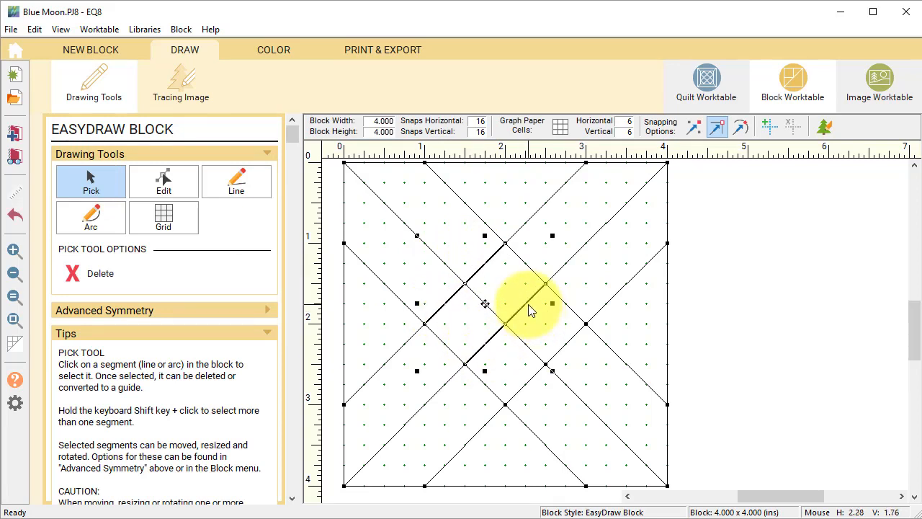
{"action": "left_click", "coordinate": [526, 384], "text": "shift"}
{"action": "left_click", "coordinate": [566, 343], "text": "shift"}
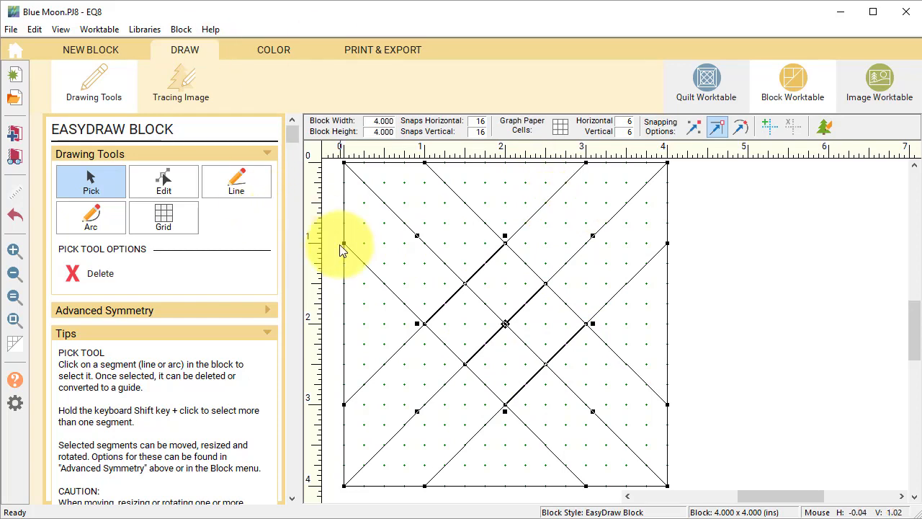
{"action": "left_click", "coordinate": [101, 272]}
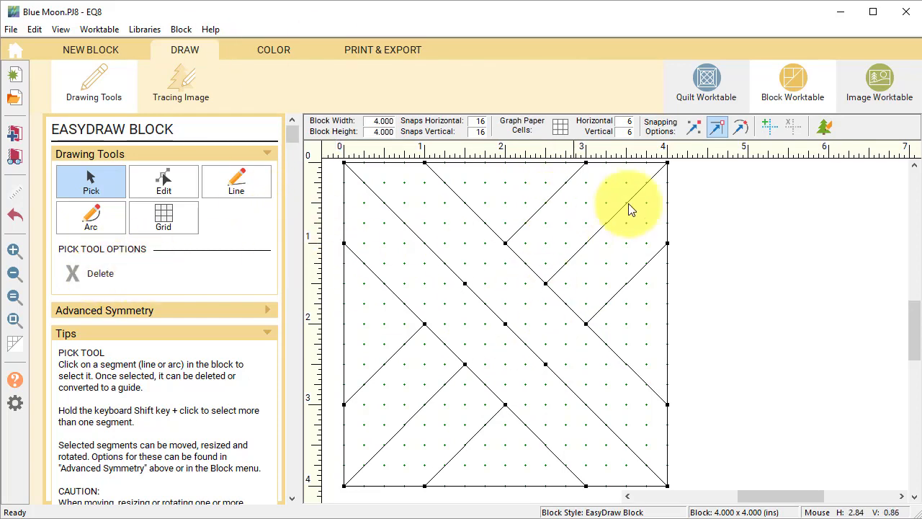
- Delete the three upward-sloping lines in the block's upper-right corner
{"action": "left_click", "coordinate": [541, 207]}
{"action": "left_click", "coordinate": [608, 222], "text": "shift"}
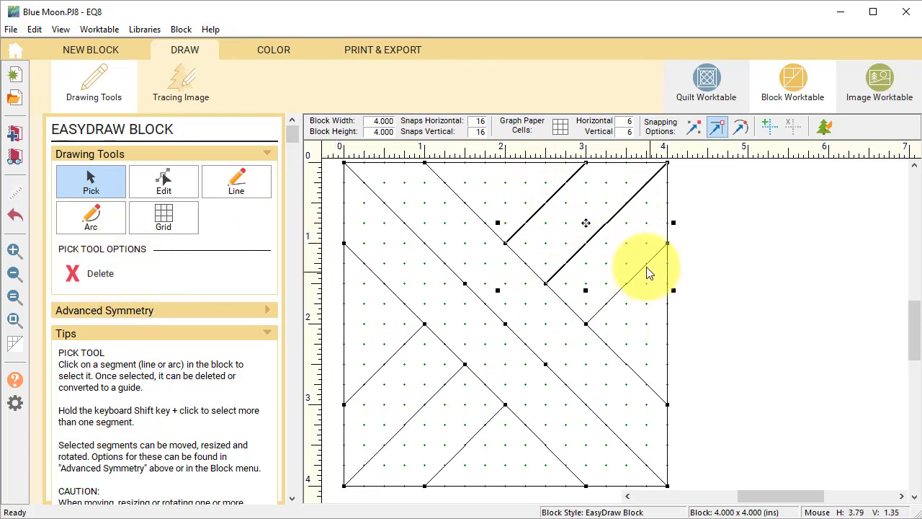
{"action": "left_click", "coordinate": [647, 265], "text": "shift"}
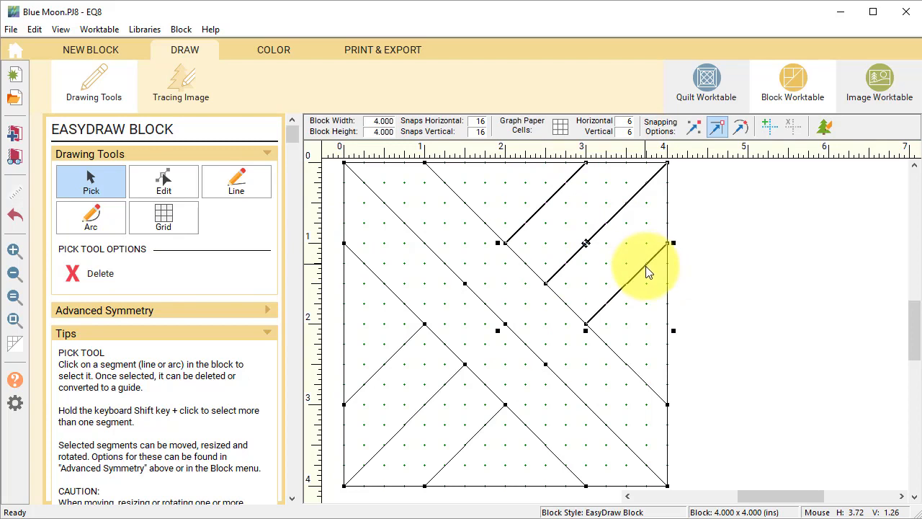
{"action": "left_click", "coordinate": [112, 272]}
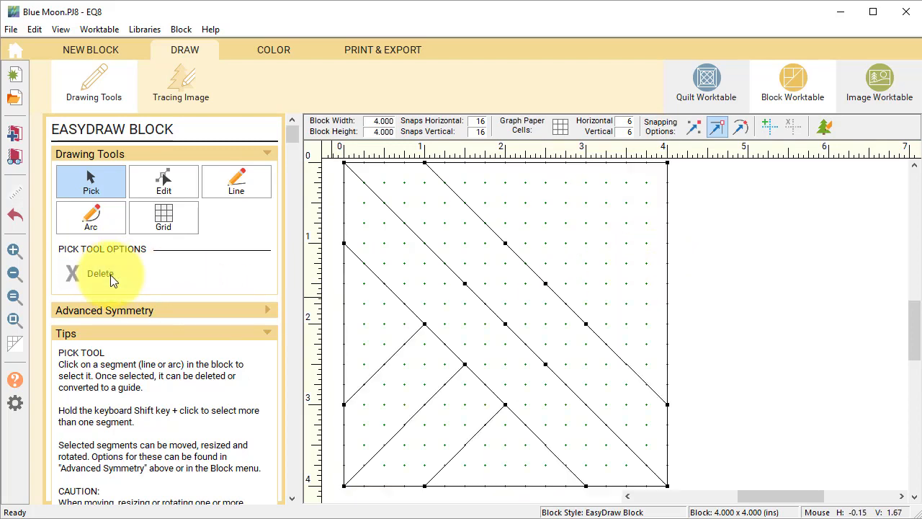
- Fill the upper diagonal strip with the pale green wavy batik and the lower strip with the purple batik, and pick the light blue batik
{"action": "left_click", "coordinate": [276, 52]}
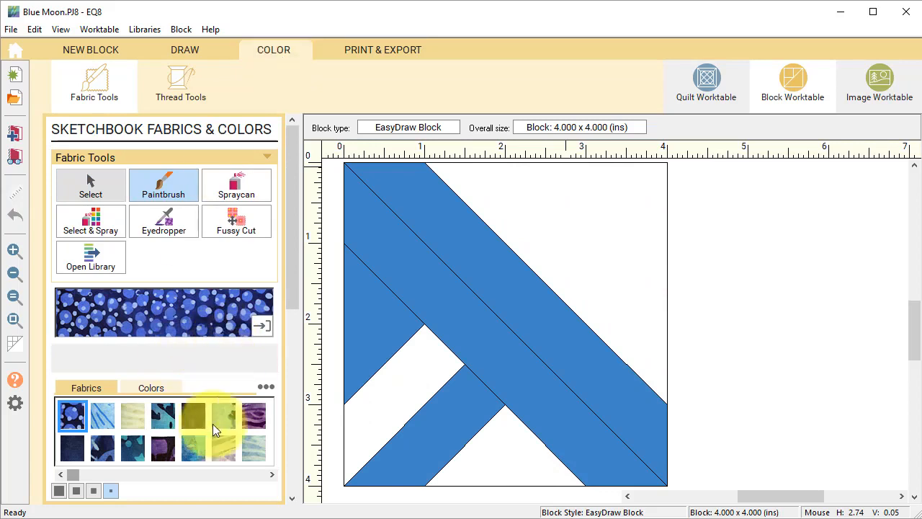
{"action": "left_click", "coordinate": [253, 448]}
{"action": "left_click", "coordinate": [513, 282]}
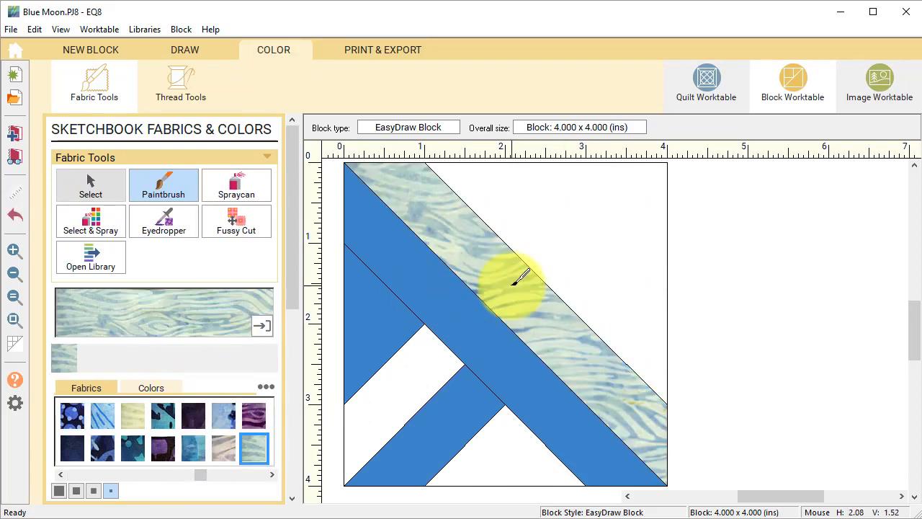
{"action": "left_click", "coordinate": [252, 415]}
{"action": "left_click", "coordinate": [492, 364]}
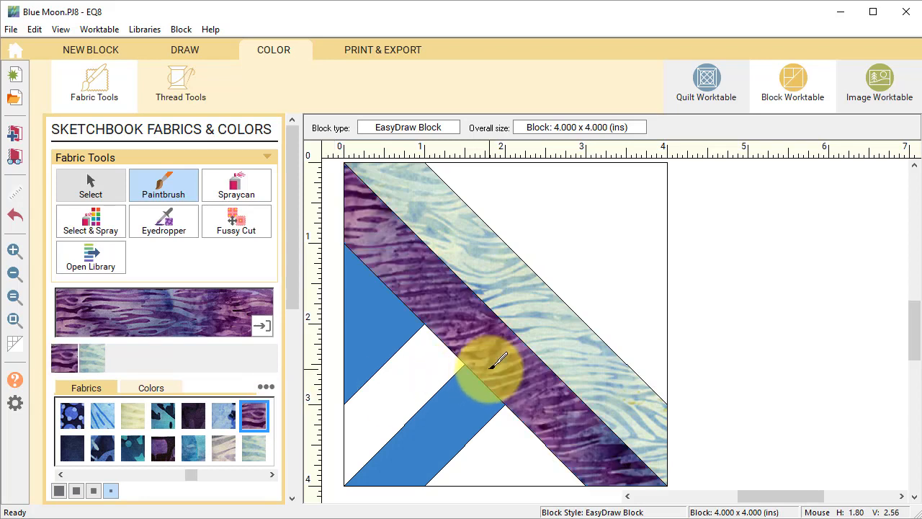
{"action": "left_click", "coordinate": [102, 415]}
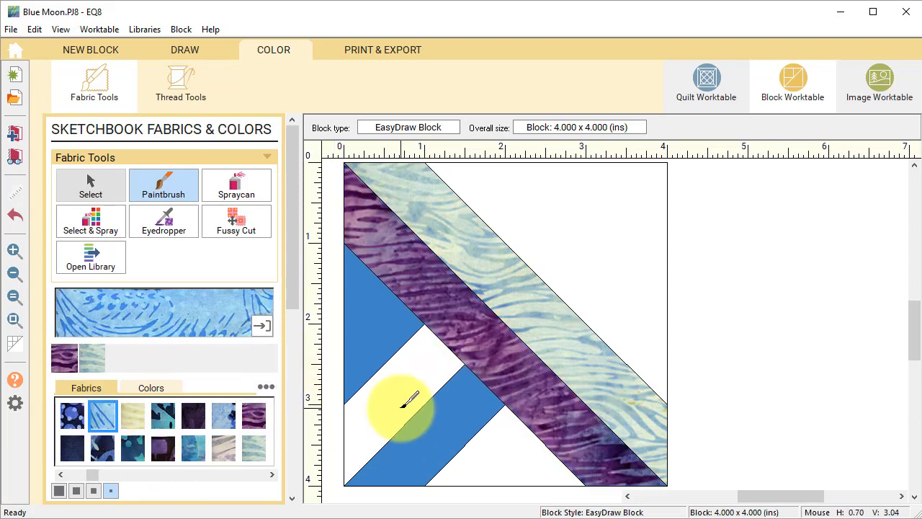
- Delete the line running from the block's lower-left corner to the outer downward-sloping diagonal
{"action": "left_click", "coordinate": [185, 50]}
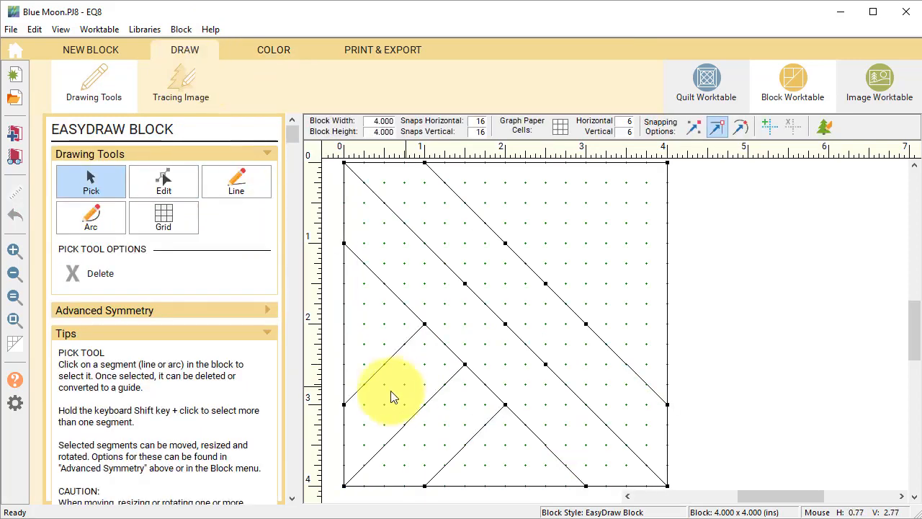
{"action": "left_click", "coordinate": [431, 397]}
{"action": "key", "text": "Delete"}
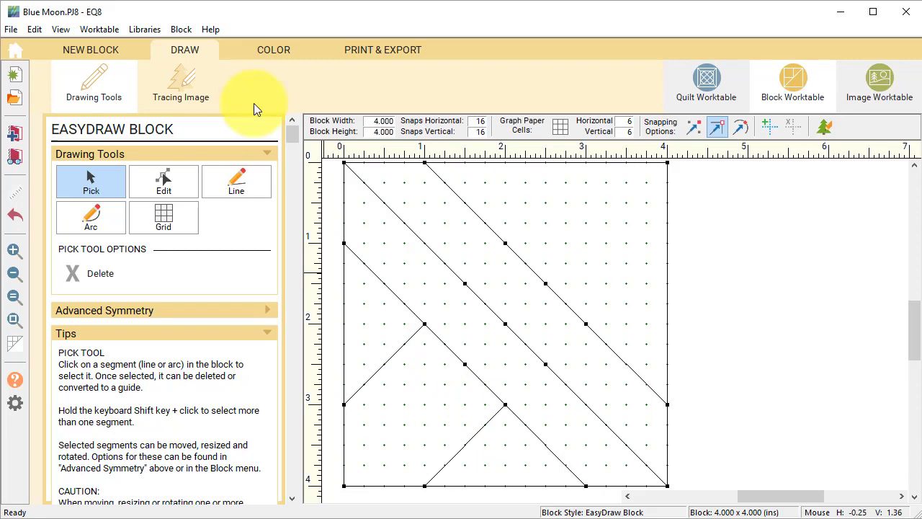
- Fill the lower-left piece and upper-right triangle with the light blue batik, and the two small edge triangles with dark blue batik
{"action": "left_click", "coordinate": [274, 48]}
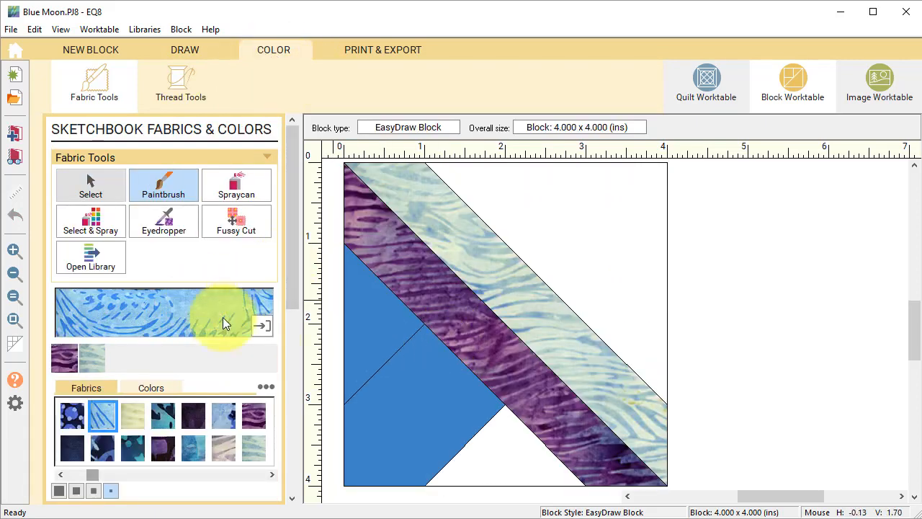
{"action": "left_click", "coordinate": [429, 380]}
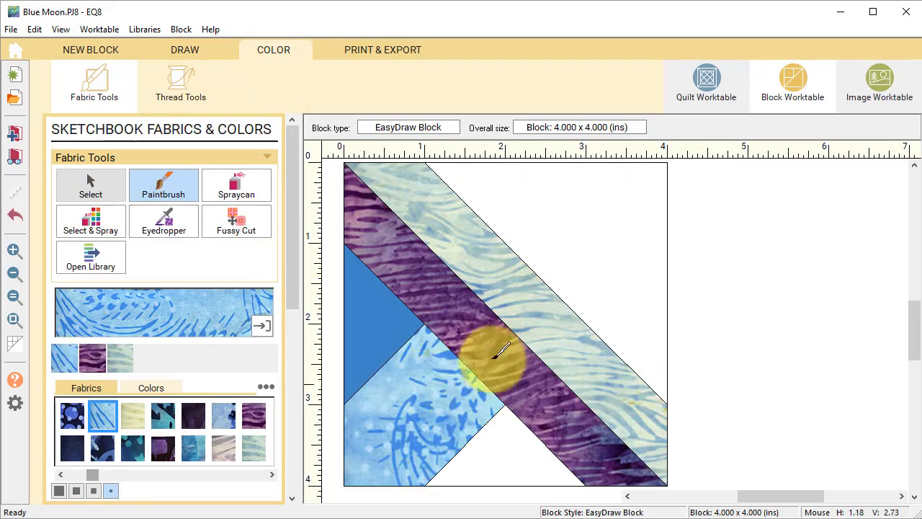
{"action": "left_click", "coordinate": [589, 249]}
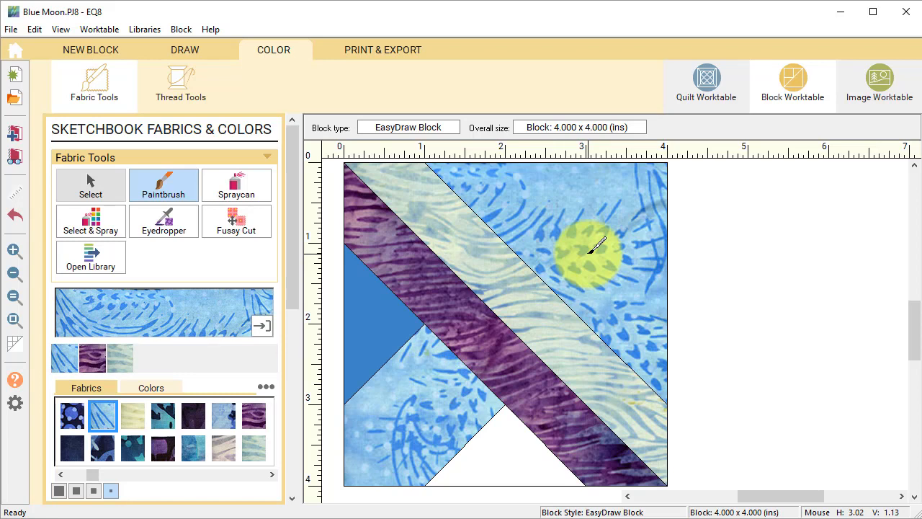
{"action": "left_click", "coordinate": [254, 414]}
{"action": "left_click", "coordinate": [366, 345]}
{"action": "left_click", "coordinate": [484, 442]}
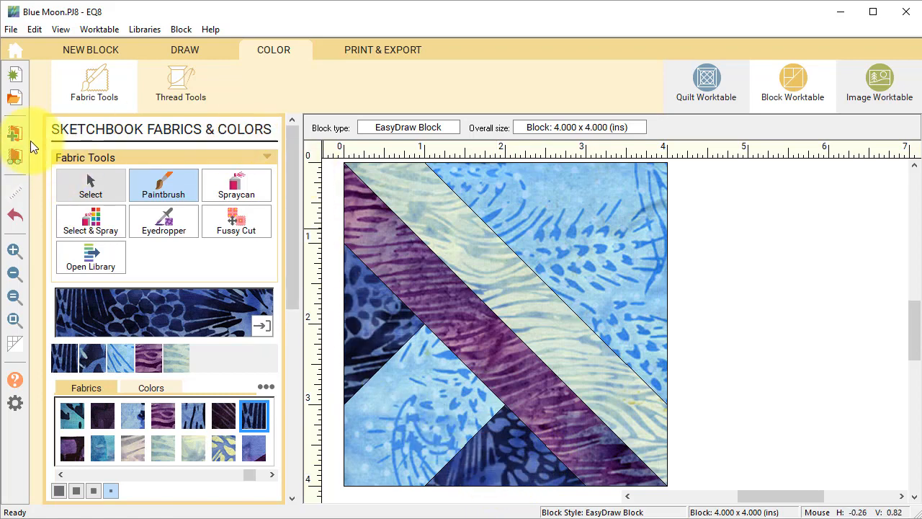
- Open the block library at the Geometrics category of 03 Foundation Pieced
{"action": "left_click", "coordinate": [185, 50]}
{"action": "left_click", "coordinate": [276, 51]}
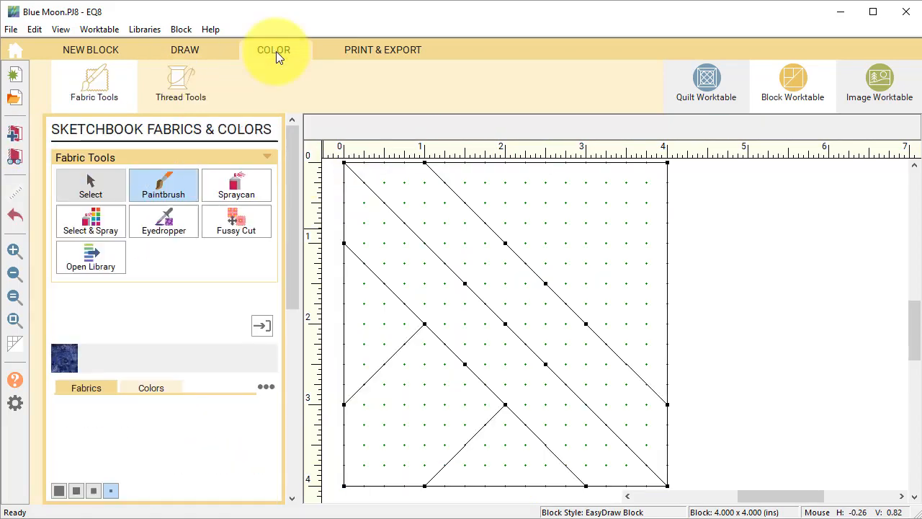
{"action": "left_click", "coordinate": [105, 53]}
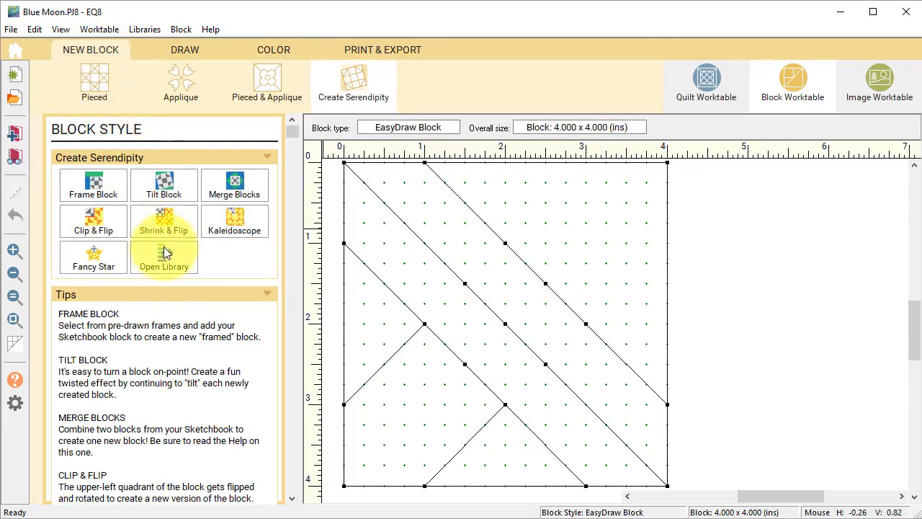
{"action": "left_click", "coordinate": [166, 255]}
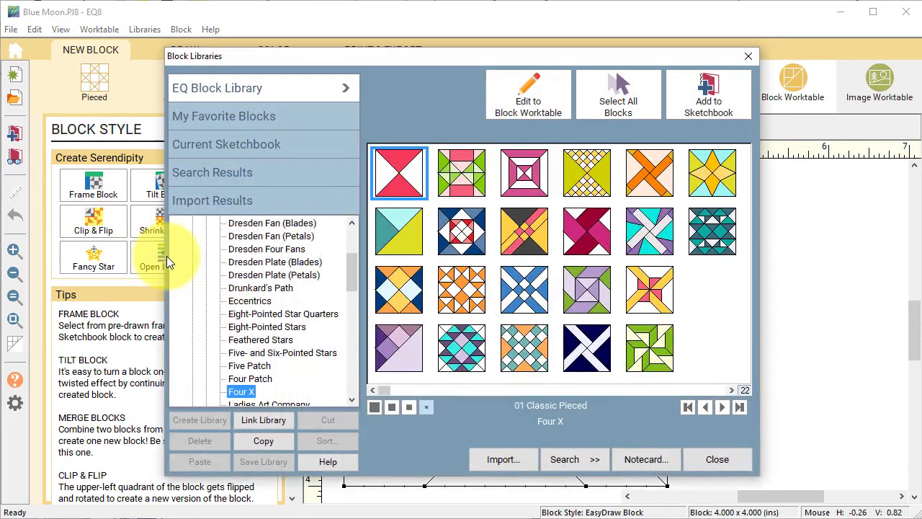
{"action": "scroll", "coordinate": [216, 301], "scroll_direction": "up", "scroll_amount": 3}
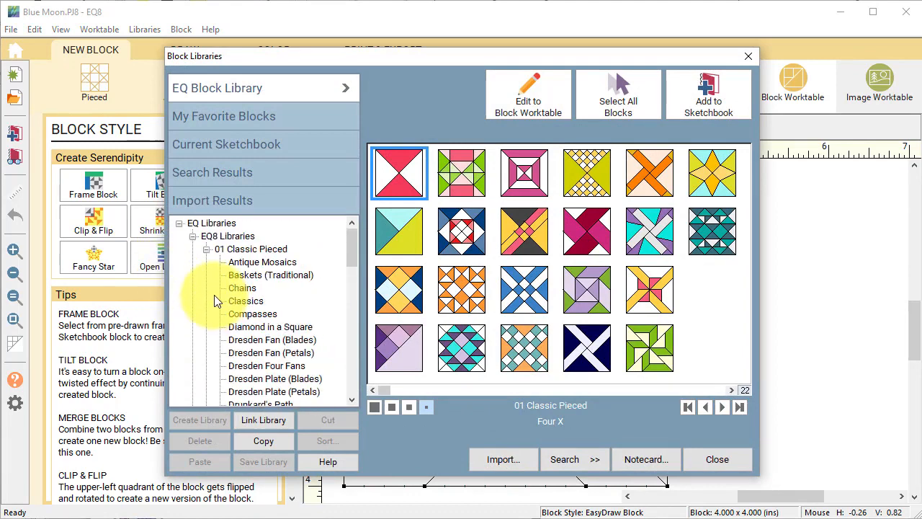
{"action": "left_click", "coordinate": [206, 250]}
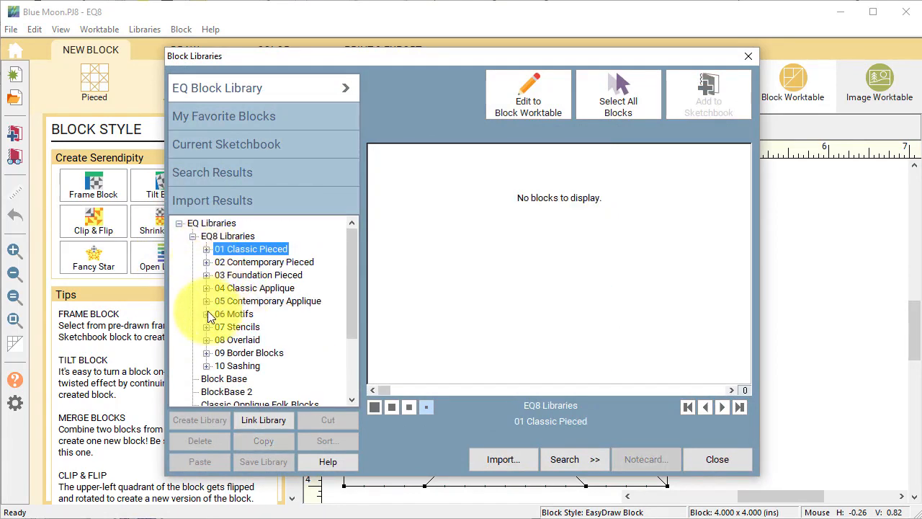
{"action": "left_click", "coordinate": [206, 275]}
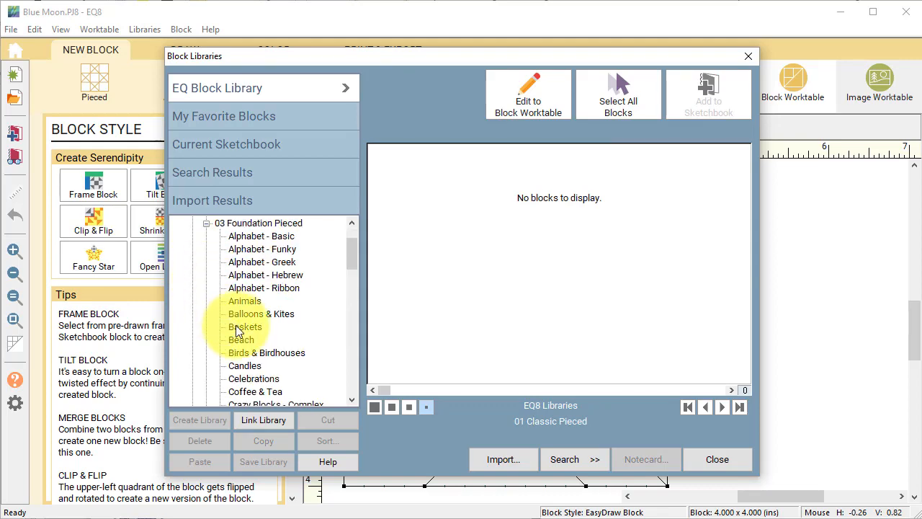
{"action": "scroll", "coordinate": [240, 329], "scroll_direction": "down", "scroll_amount": 5}
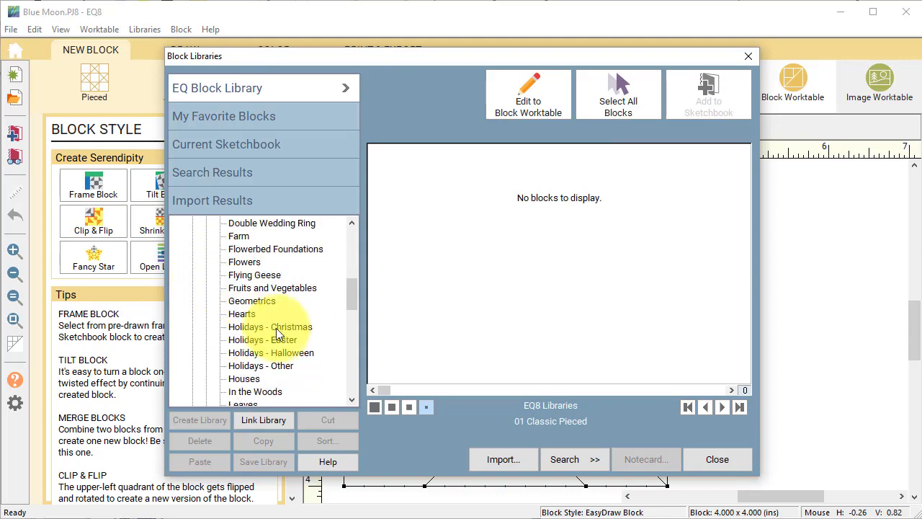
{"action": "left_click", "coordinate": [248, 300]}
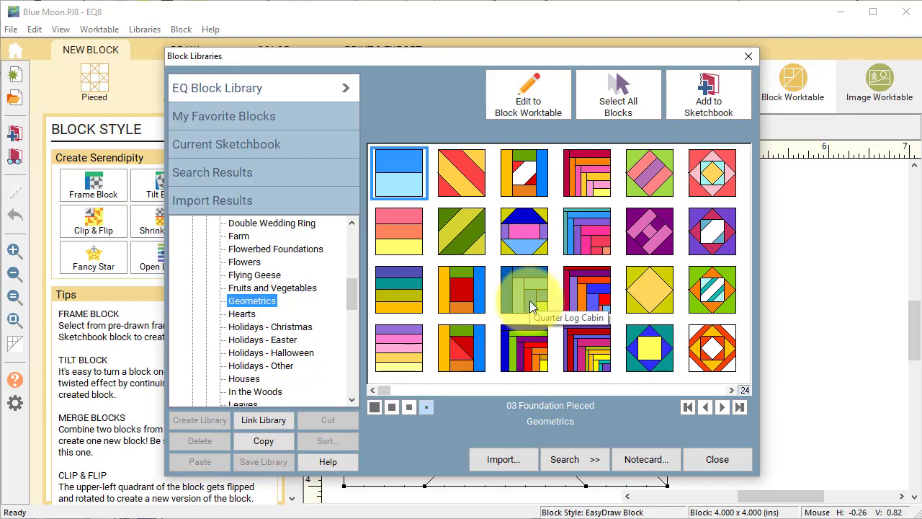
- Add the Quarter Log Cabin block to the project sketchbook and close the library
{"action": "left_click", "coordinate": [531, 303]}
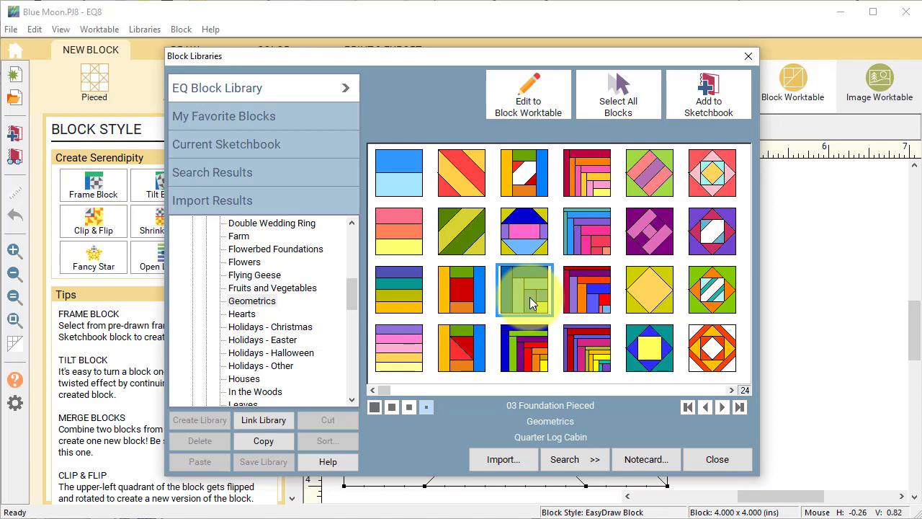
{"action": "left_click", "coordinate": [710, 96]}
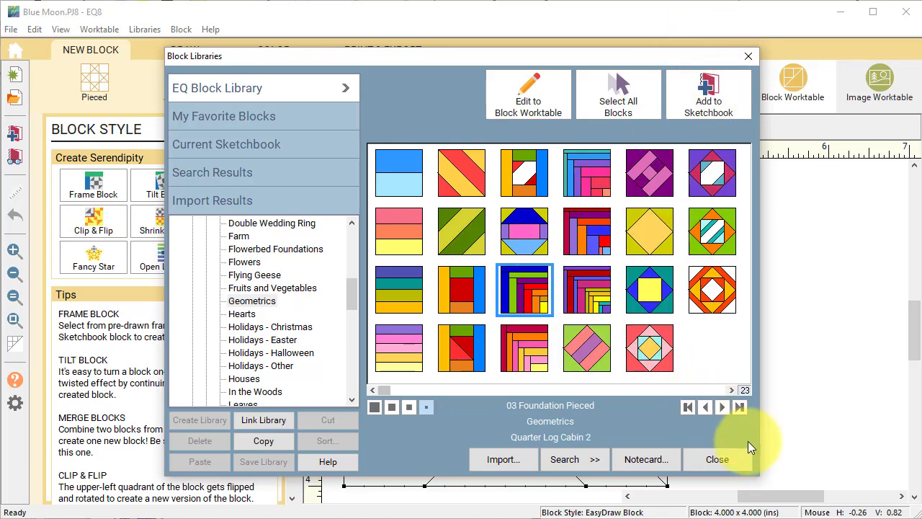
{"action": "left_click", "coordinate": [718, 459]}
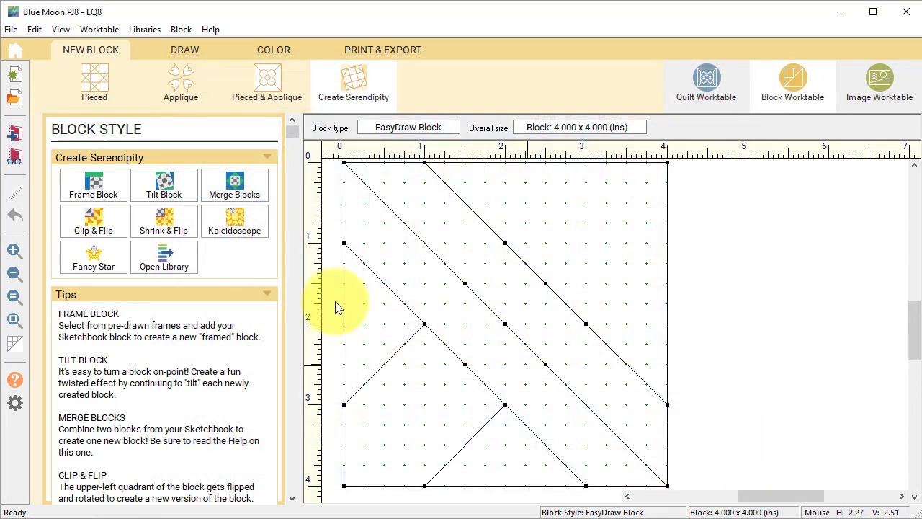
- Edit the sketchbook's EQ Default Four Patch block and delete the left half of its horizontal center line
{"action": "left_click", "coordinate": [16, 157]}
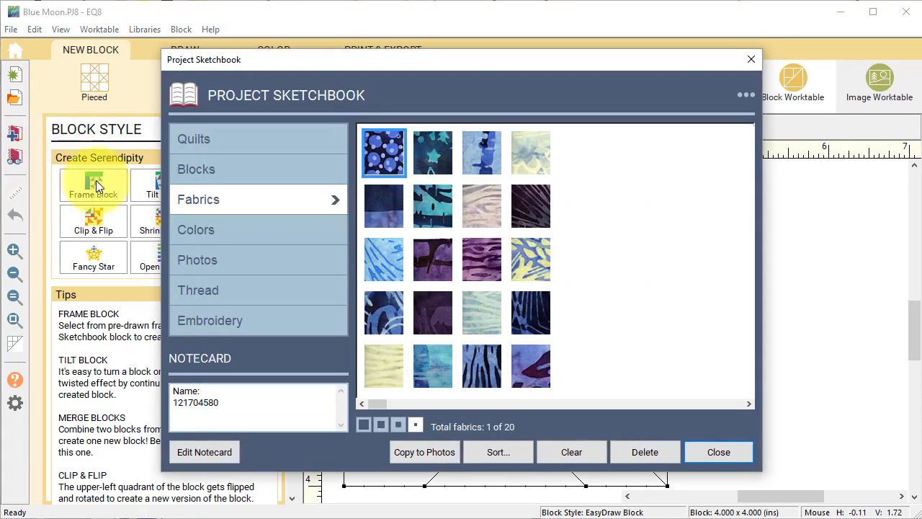
{"action": "left_click", "coordinate": [196, 170]}
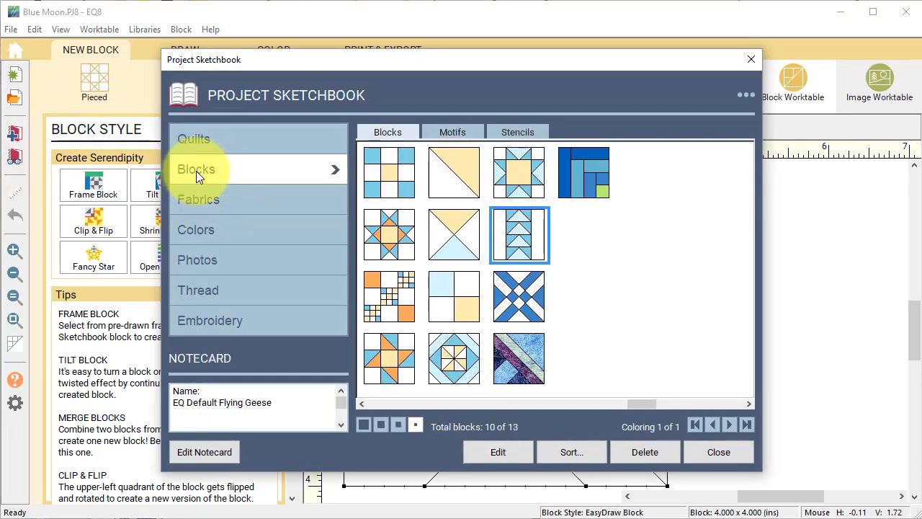
{"action": "left_click_drag", "start_coordinate": [631, 404], "coordinate": [372, 390]}
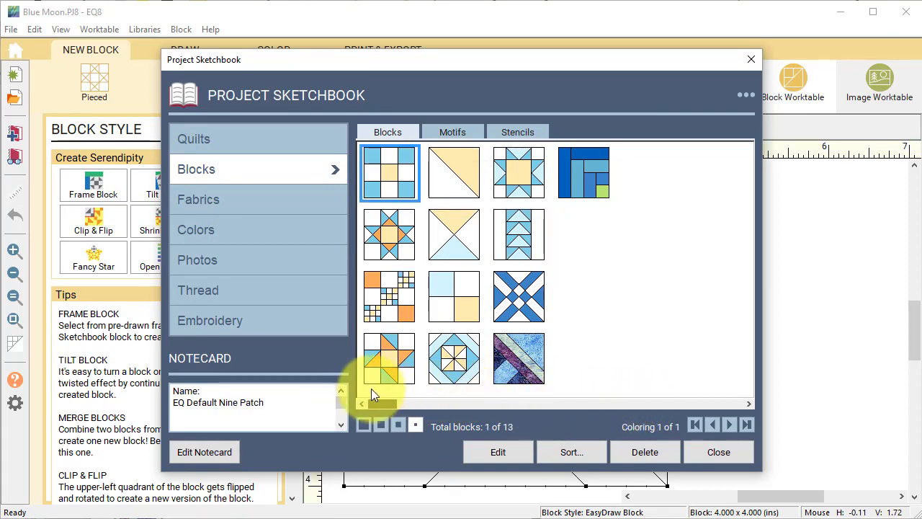
{"action": "left_click", "coordinate": [461, 305]}
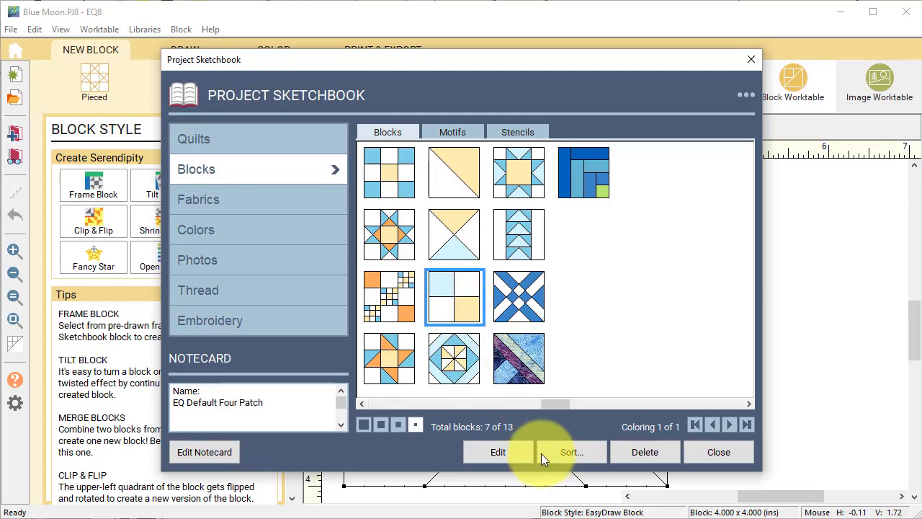
{"action": "left_click", "coordinate": [498, 452]}
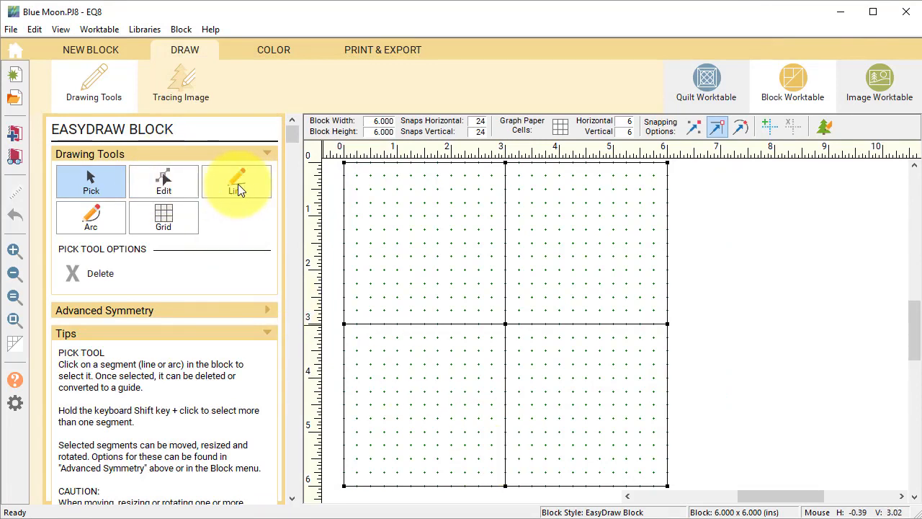
{"action": "left_click", "coordinate": [423, 324]}
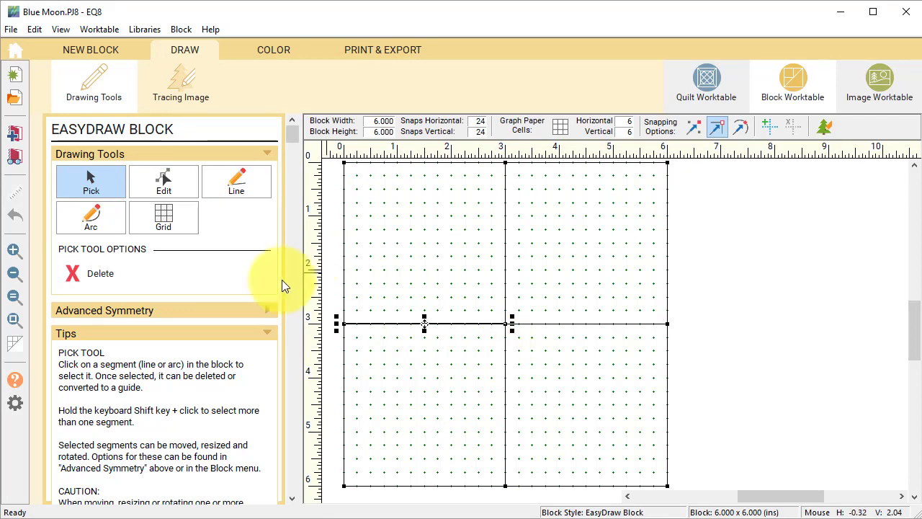
{"action": "left_click", "coordinate": [104, 273]}
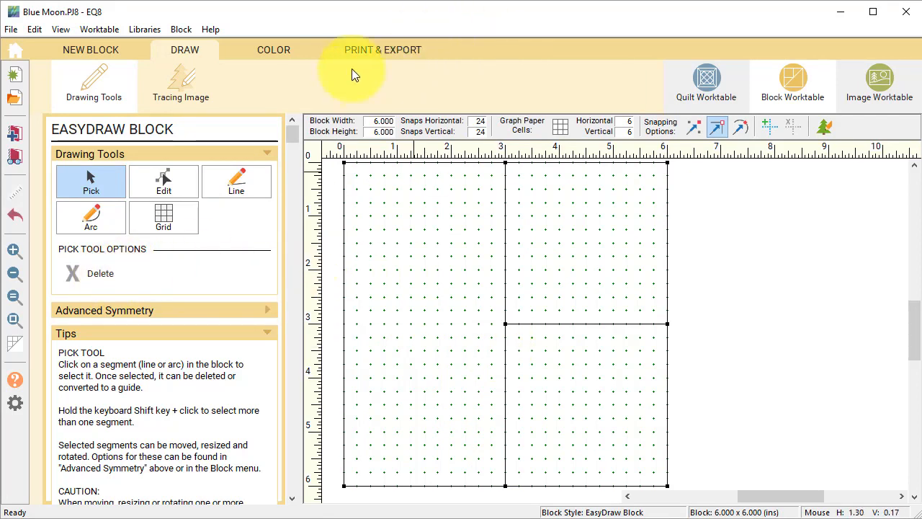
- Fill the tall left piece and lower-right square with pale green wavy batik, the upper-right square with purple batik, and add the block to the sketchbook
{"action": "left_click", "coordinate": [280, 53]}
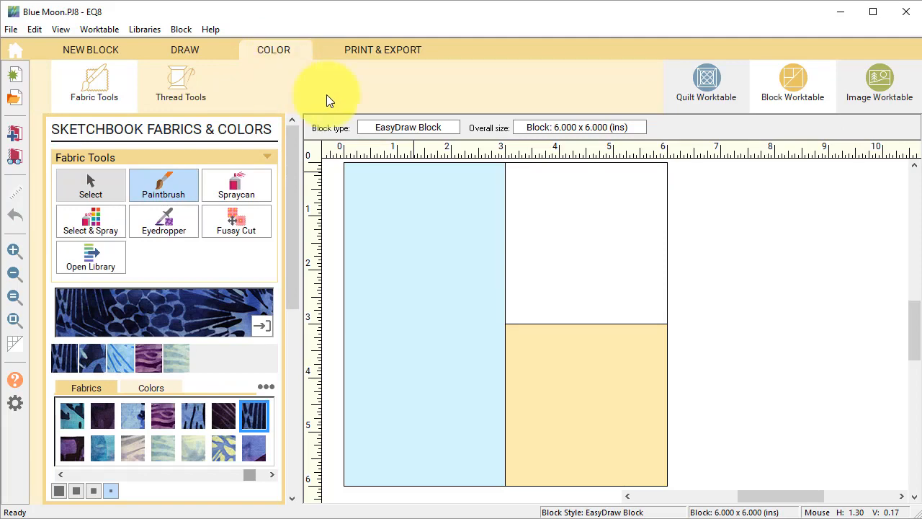
{"action": "left_click", "coordinate": [163, 447]}
{"action": "left_click", "coordinate": [427, 335]}
{"action": "left_click", "coordinate": [553, 370]}
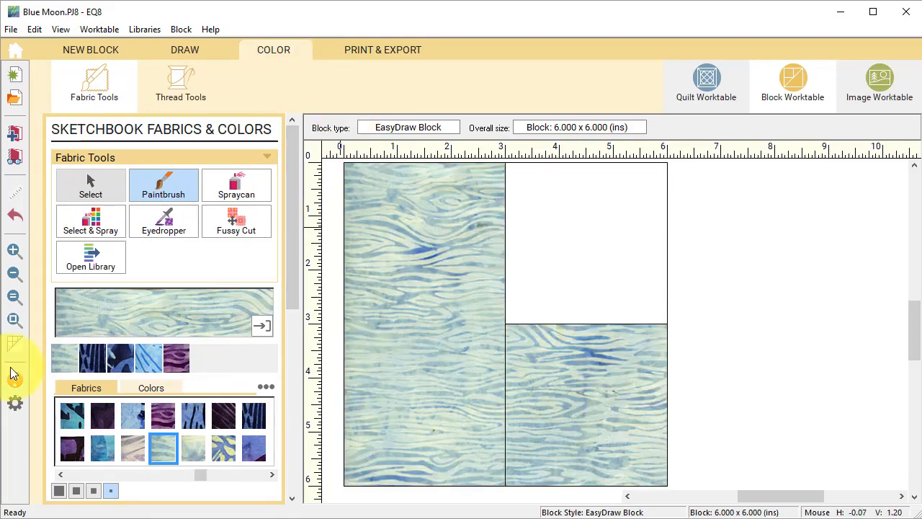
{"action": "left_click", "coordinate": [160, 416]}
{"action": "left_click", "coordinate": [638, 275]}
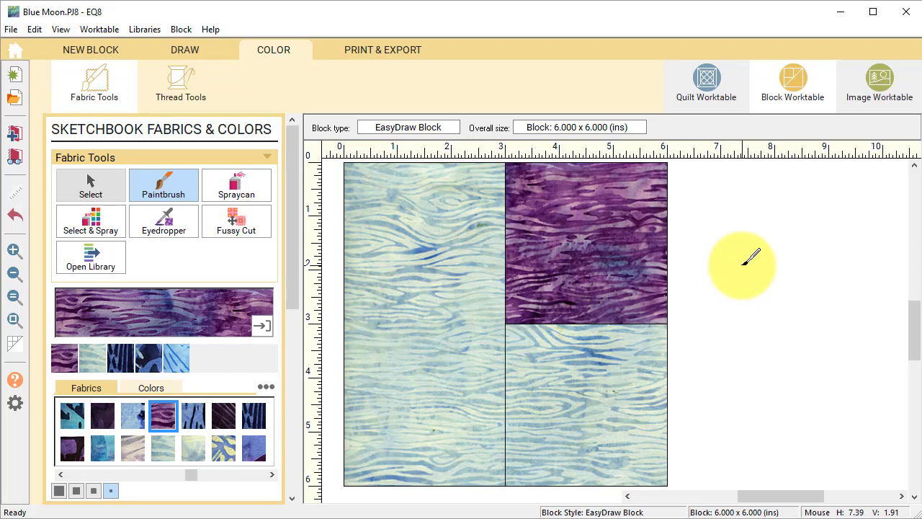
{"action": "left_click", "coordinate": [14, 156]}
{"action": "left_click", "coordinate": [717, 448]}
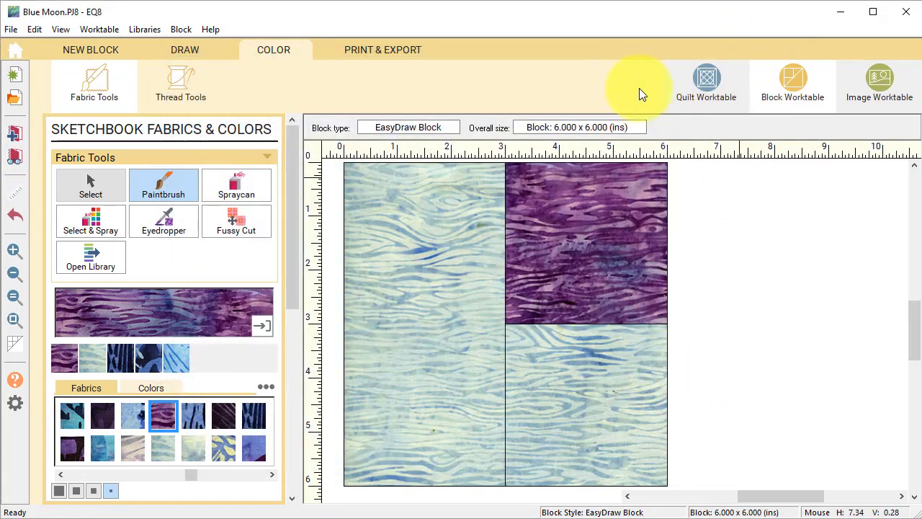
- Return to the quilt and set the EQ Default Four Patch block into the eight diamonds around the star's center
{"action": "left_click", "coordinate": [708, 85]}
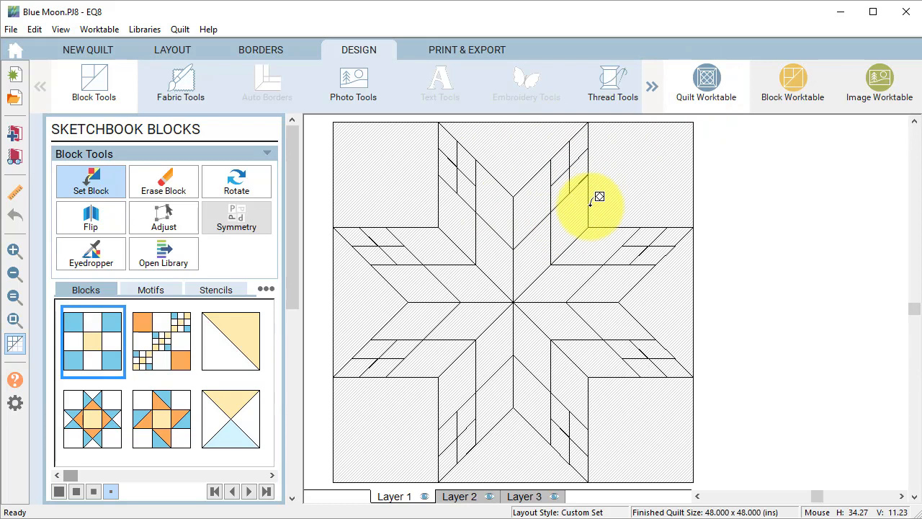
{"action": "left_click", "coordinate": [93, 186]}
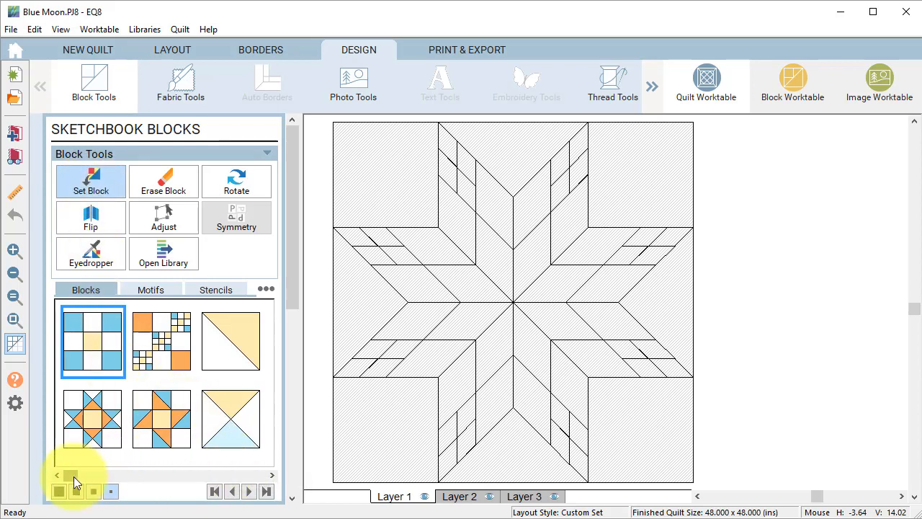
{"action": "left_click_drag", "start_coordinate": [70, 473], "coordinate": [171, 471]}
{"action": "left_click", "coordinate": [209, 341]}
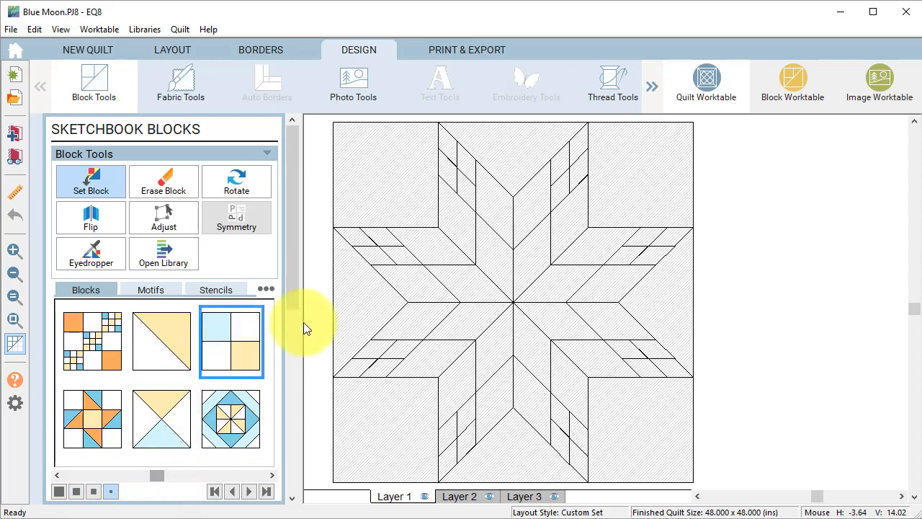
{"action": "left_click", "coordinate": [495, 247]}
{"action": "left_click", "coordinate": [529, 256]}
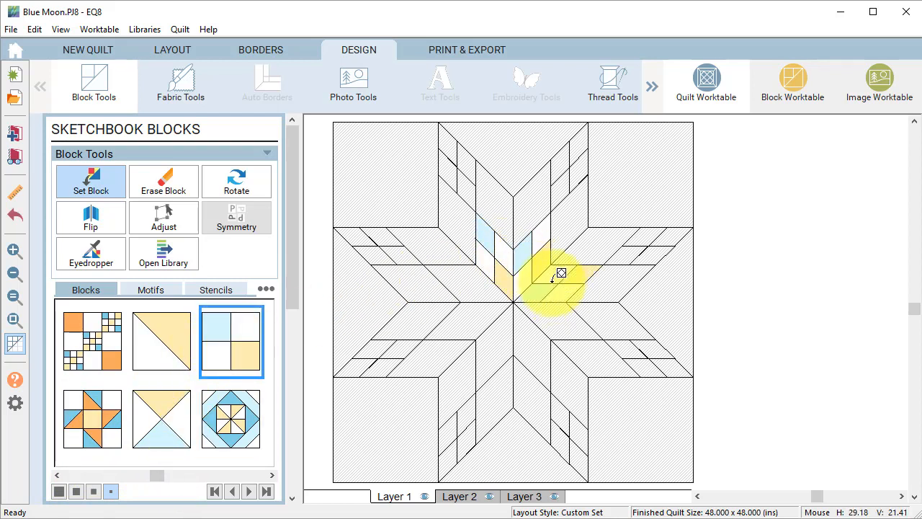
{"action": "left_click", "coordinate": [554, 314]}
{"action": "left_click", "coordinate": [529, 338]}
{"action": "left_click", "coordinate": [496, 334]}
{"action": "left_click", "coordinate": [483, 315]}
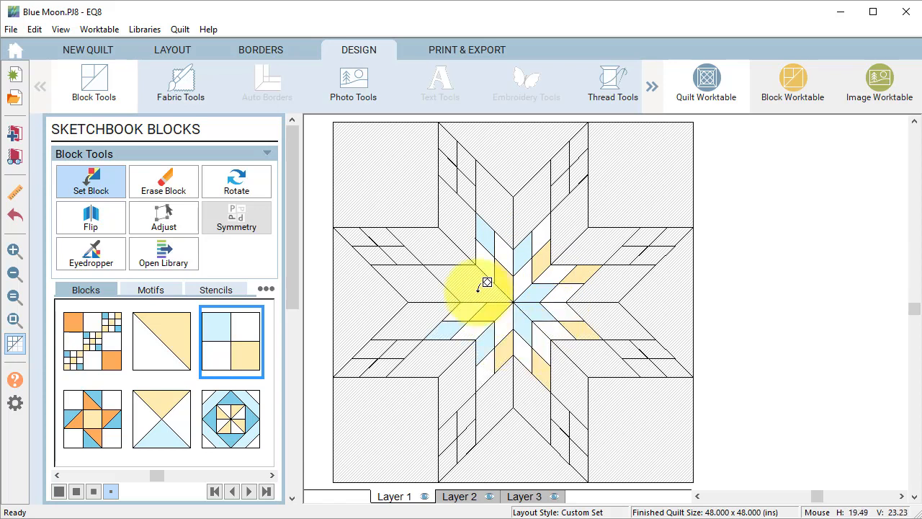
{"action": "left_click", "coordinate": [477, 289]}
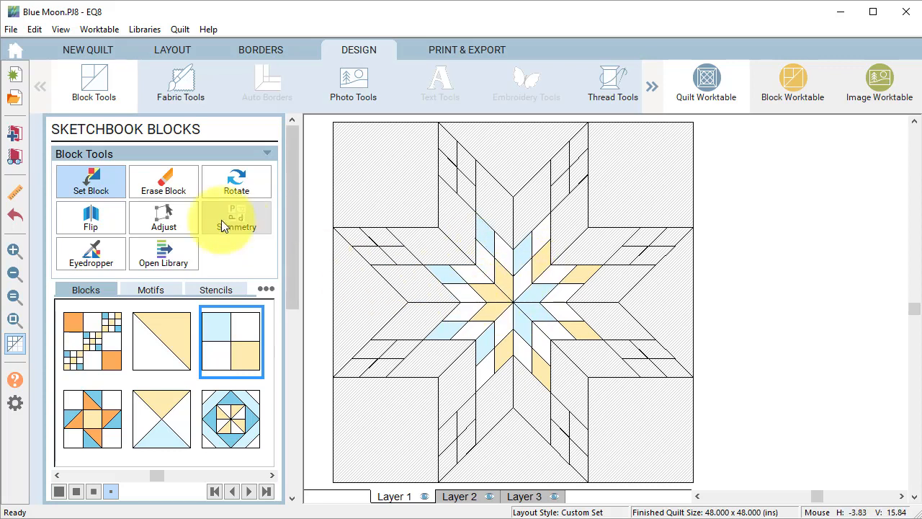
- Rotate the four patch blocks in the right half of the central star so their tan patches meet at the center
{"action": "left_click", "coordinate": [236, 187]}
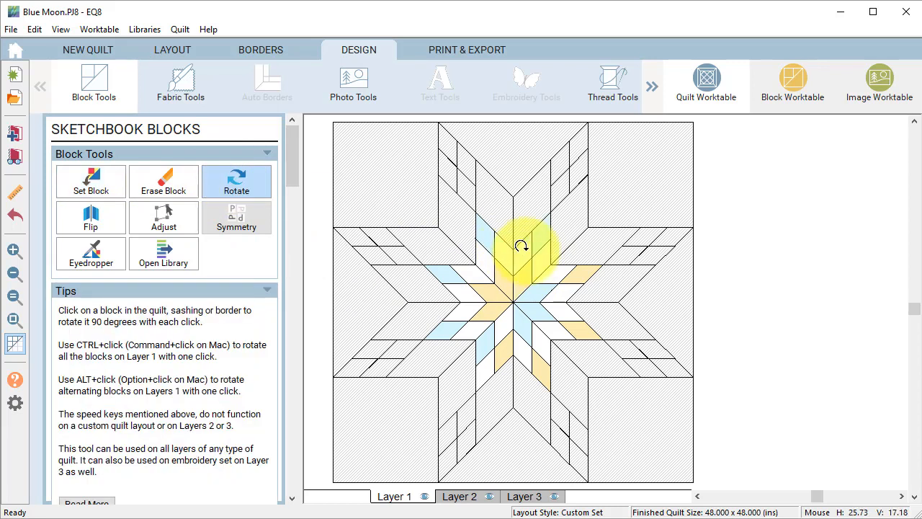
{"action": "left_click", "coordinate": [524, 233]}
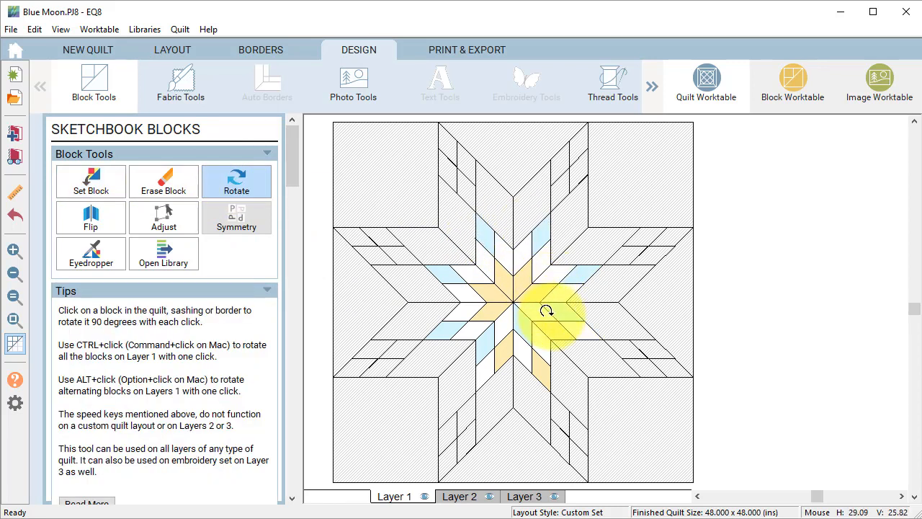
{"action": "left_click", "coordinate": [539, 318]}
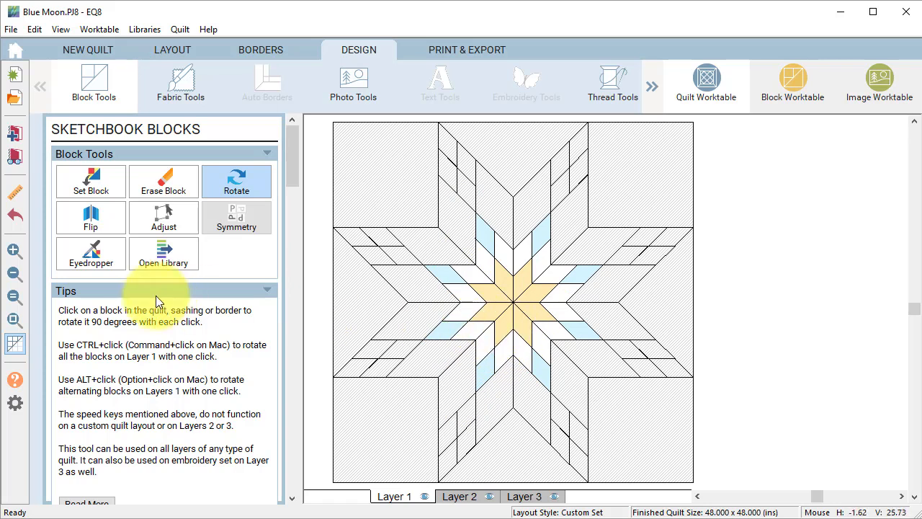
- Set the Quarter Log Cabin block into all sixteen diamonds of the ring surrounding the central star
{"action": "left_click", "coordinate": [91, 183]}
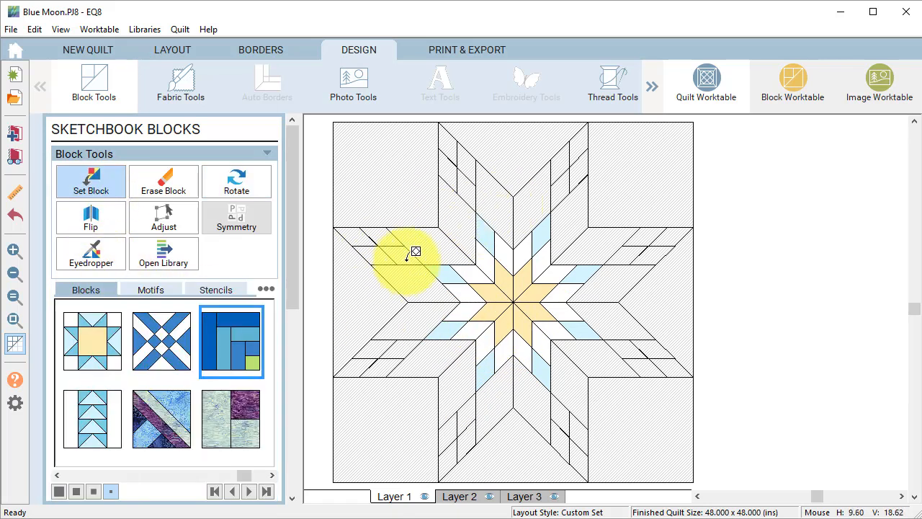
{"action": "left_click", "coordinate": [465, 211]}
{"action": "left_click", "coordinate": [495, 198]}
{"action": "left_click", "coordinate": [532, 202]}
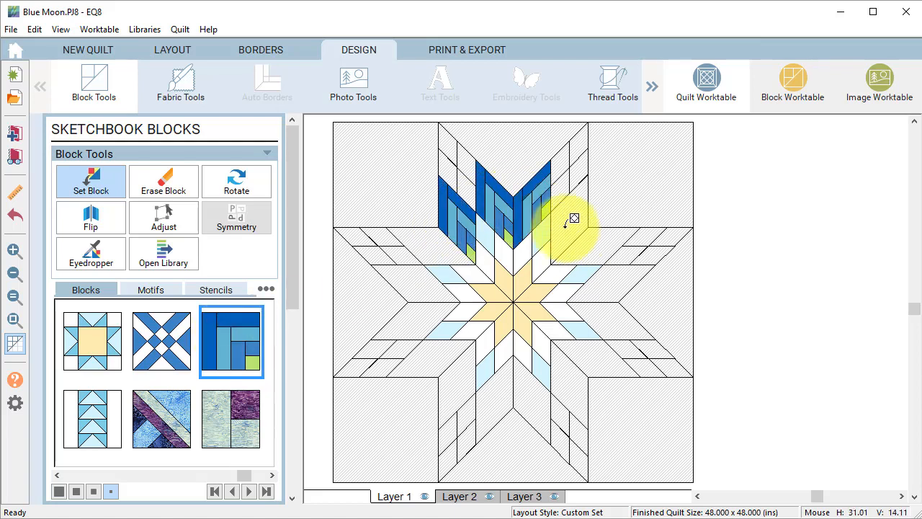
{"action": "left_click", "coordinate": [566, 223]}
{"action": "left_click", "coordinate": [605, 263]}
{"action": "left_click", "coordinate": [584, 329]}
{"action": "left_click", "coordinate": [530, 377]}
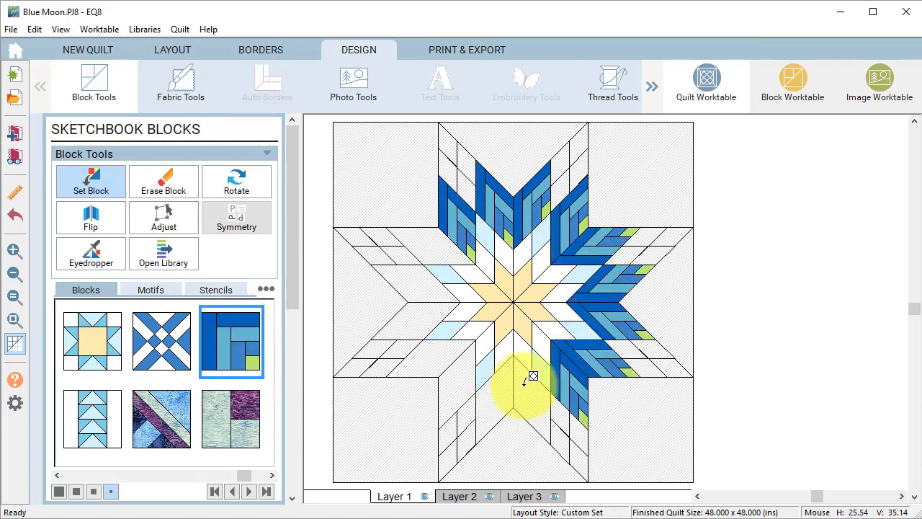
{"action": "left_click", "coordinate": [489, 374]}
{"action": "left_click", "coordinate": [431, 309]}
{"action": "left_click", "coordinate": [423, 261]}
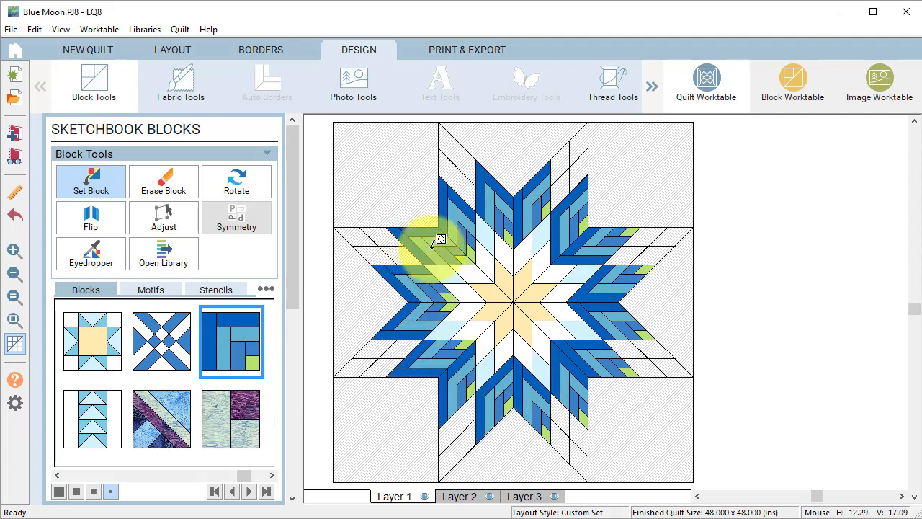
- Rotate the Quarter Log Cabin blocks in the ring's top and right half so their green corners point clockwise around the star
{"action": "left_click", "coordinate": [237, 180]}
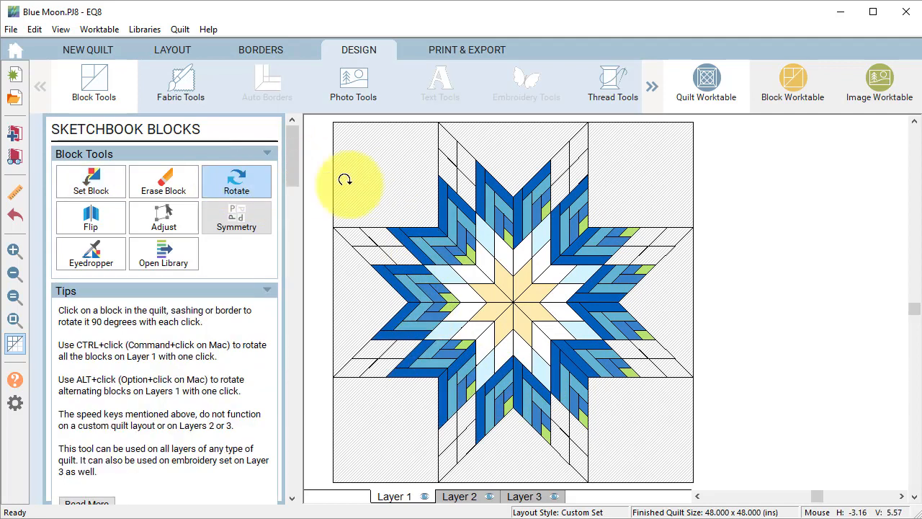
{"action": "left_click", "coordinate": [486, 196]}
{"action": "left_click", "coordinate": [487, 196]}
{"action": "left_click", "coordinate": [487, 196]}
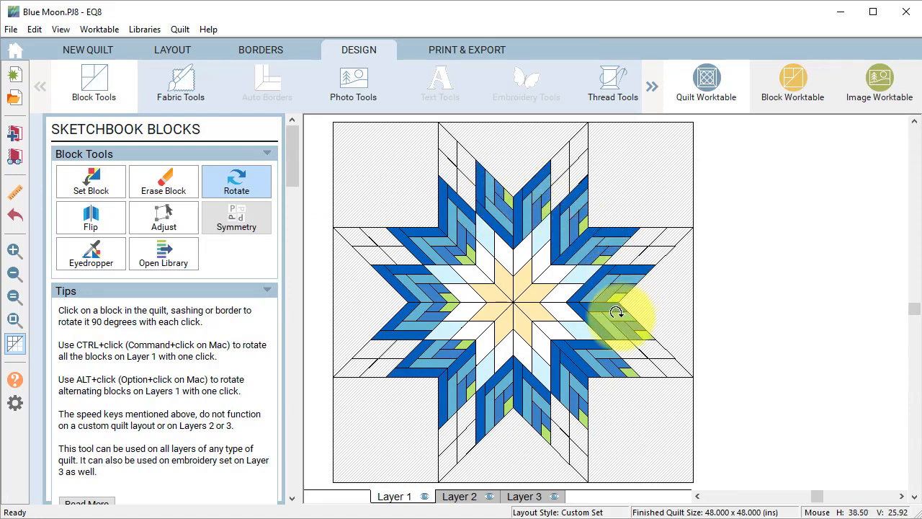
{"action": "left_click", "coordinate": [585, 352]}
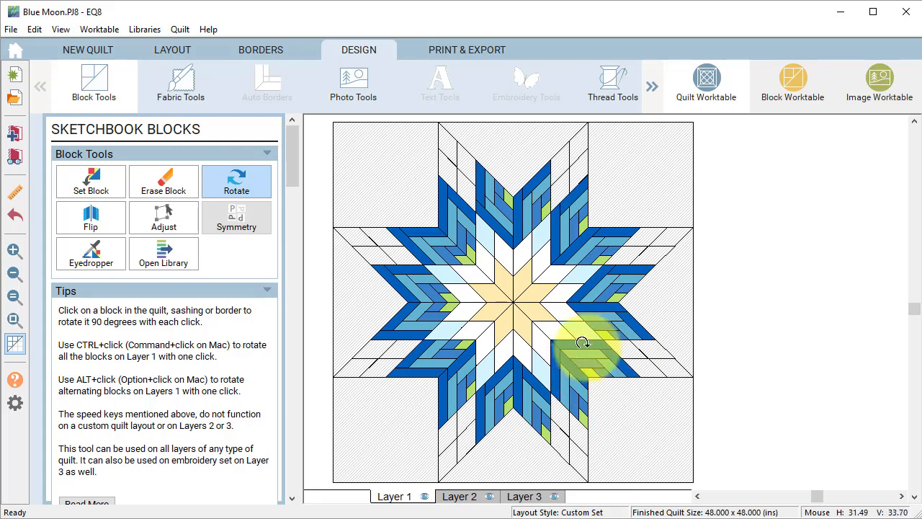
{"action": "left_click", "coordinate": [558, 388]}
{"action": "left_click", "coordinate": [533, 399]}
- Rotate the remaining log cabin blocks in the ring's lower-left and left part so their green corners also point clockwise
{"action": "left_click", "coordinate": [500, 393]}
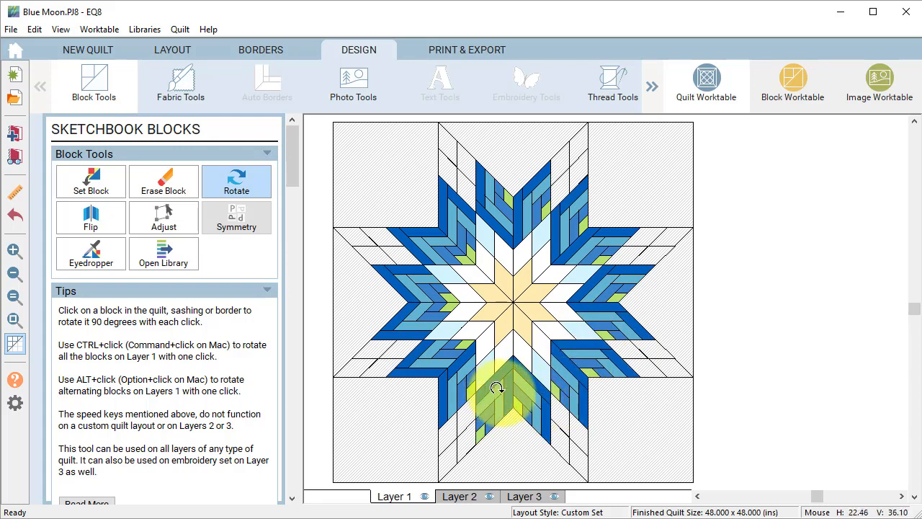
{"action": "left_click", "coordinate": [494, 391]}
{"action": "left_click", "coordinate": [456, 376]}
{"action": "left_click", "coordinate": [456, 375]}
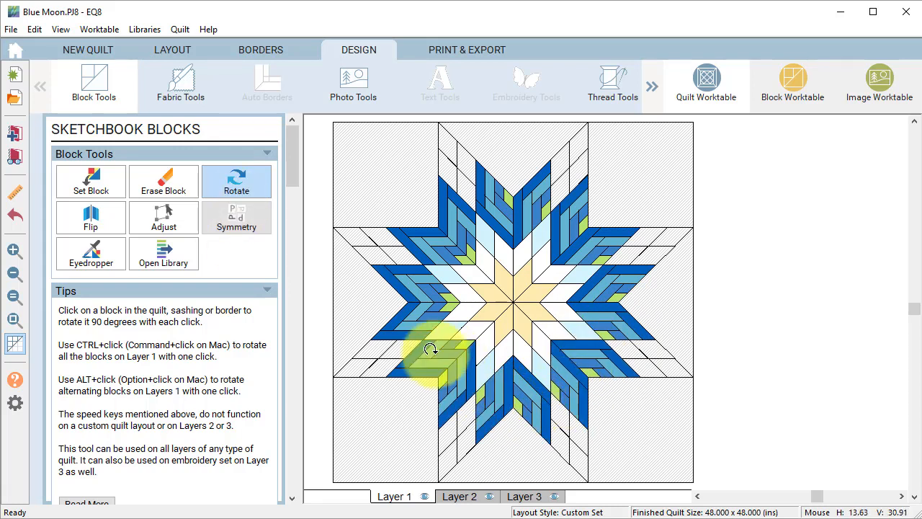
{"action": "left_click", "coordinate": [423, 350]}
{"action": "double_click", "coordinate": [423, 351]}
{"action": "triple_click", "coordinate": [414, 316]}
{"action": "triple_click", "coordinate": [416, 282]}
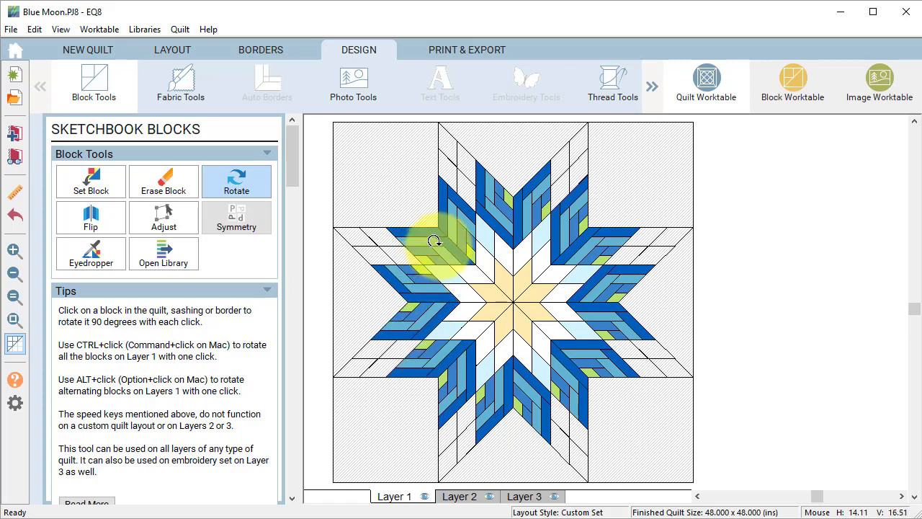
{"action": "triple_click", "coordinate": [434, 240]}
{"action": "double_click", "coordinate": [454, 219]}
{"action": "left_click", "coordinate": [454, 219]}
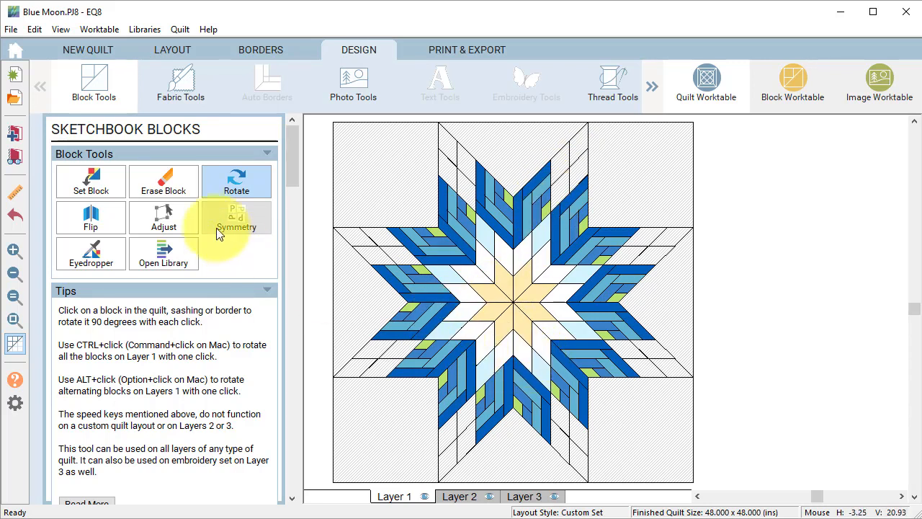
- Set the batik block with the diagonal purple and pale green strips into the four corner squares and four side triangles around the star
{"action": "left_click", "coordinate": [91, 184]}
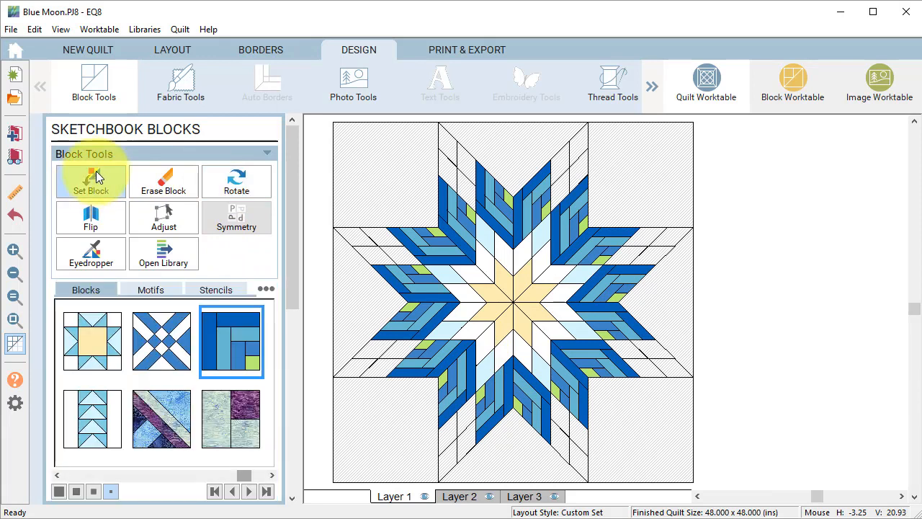
{"action": "left_click", "coordinate": [159, 424]}
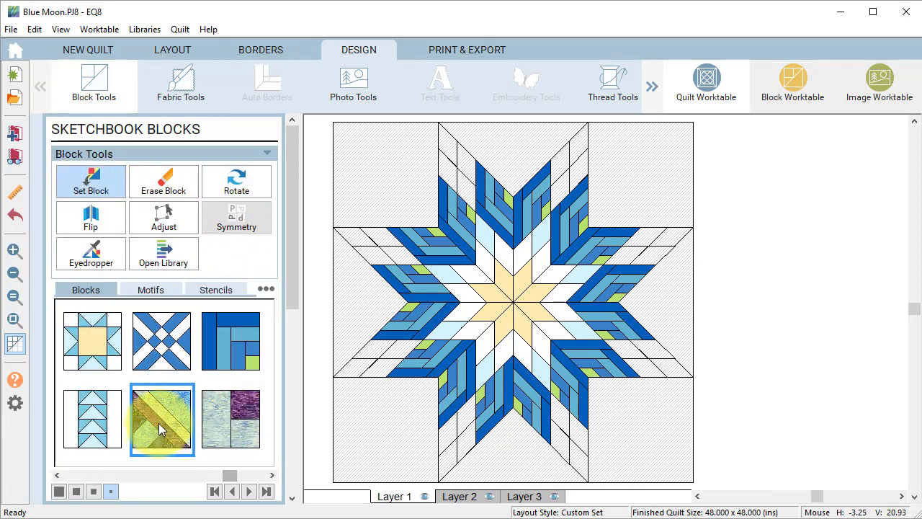
{"action": "left_click", "coordinate": [370, 154]}
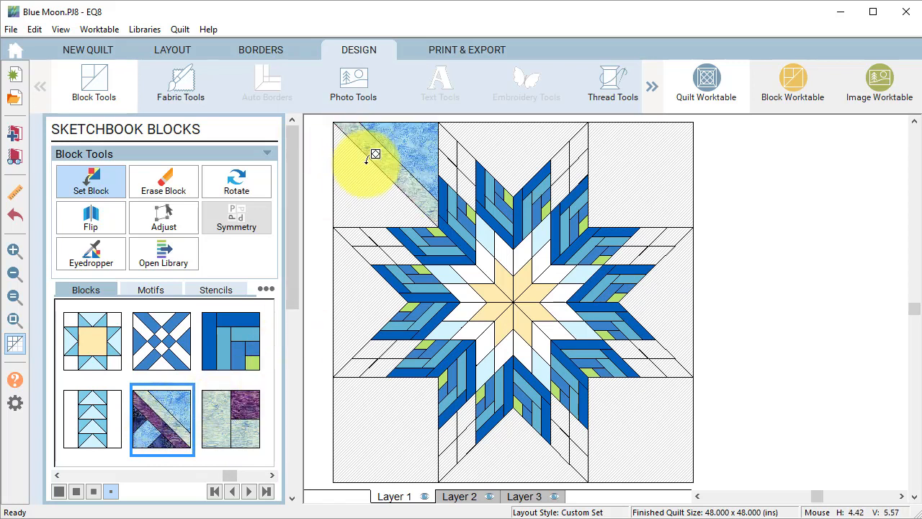
{"action": "left_click", "coordinate": [533, 142]}
{"action": "left_click", "coordinate": [648, 160]}
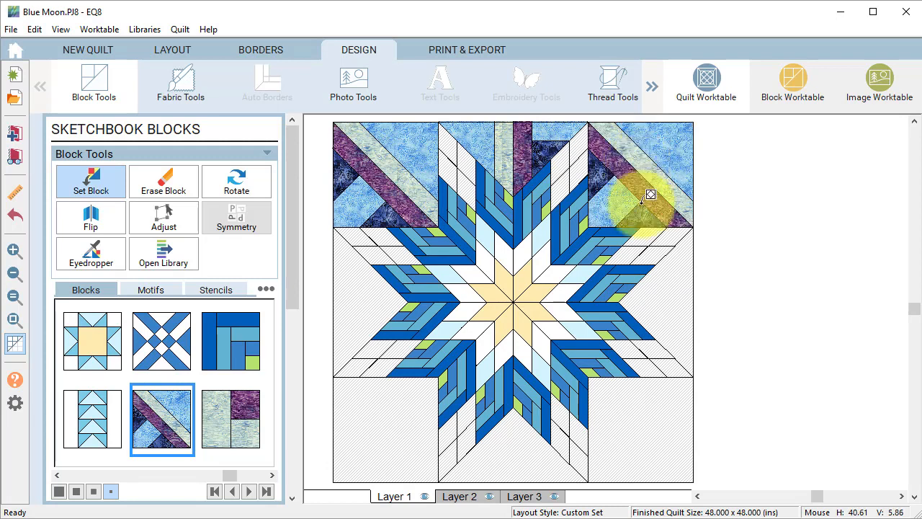
{"action": "left_click", "coordinate": [669, 297]}
{"action": "left_click", "coordinate": [648, 414]}
{"action": "left_click", "coordinate": [529, 436]}
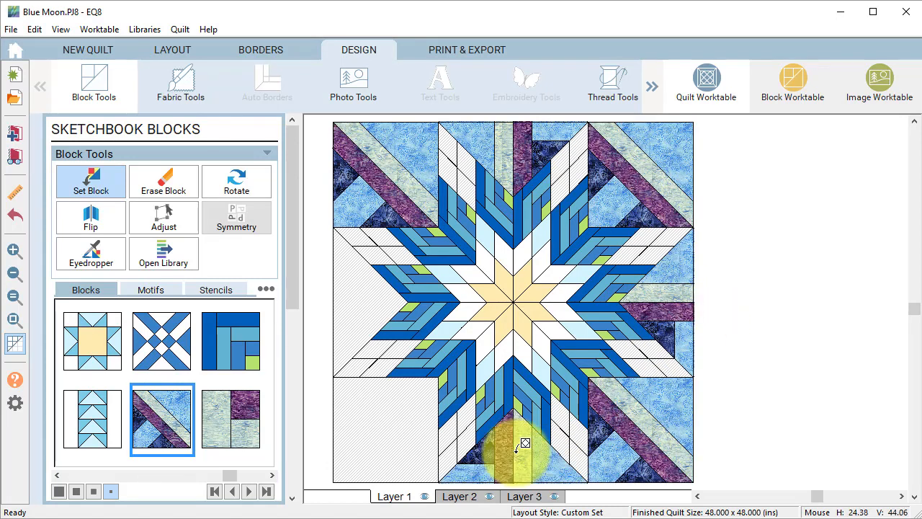
{"action": "left_click", "coordinate": [386, 417]}
{"action": "left_click", "coordinate": [360, 303]}
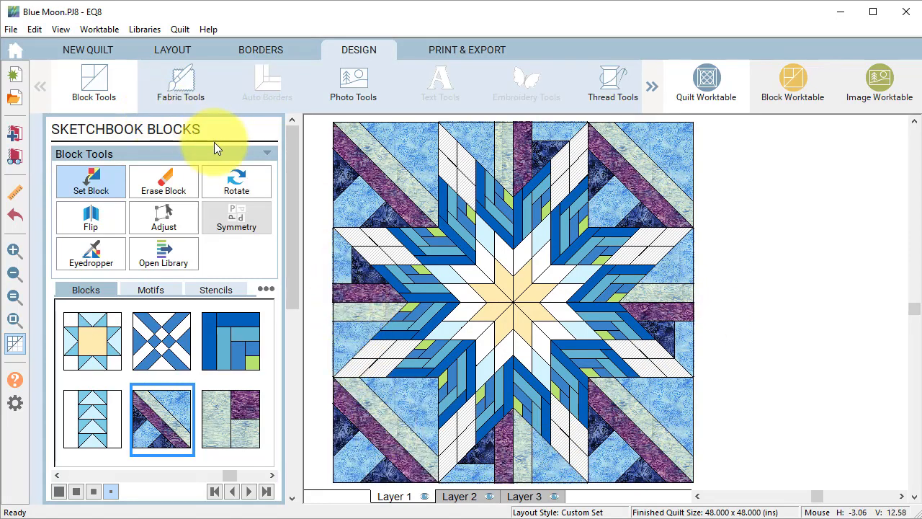
- Rotate the batik corner and side blocks so their pale green strips form an octagonal frame around the star
{"action": "left_click", "coordinate": [237, 182]}
{"action": "left_click", "coordinate": [360, 171]}
{"action": "left_click", "coordinate": [522, 147]}
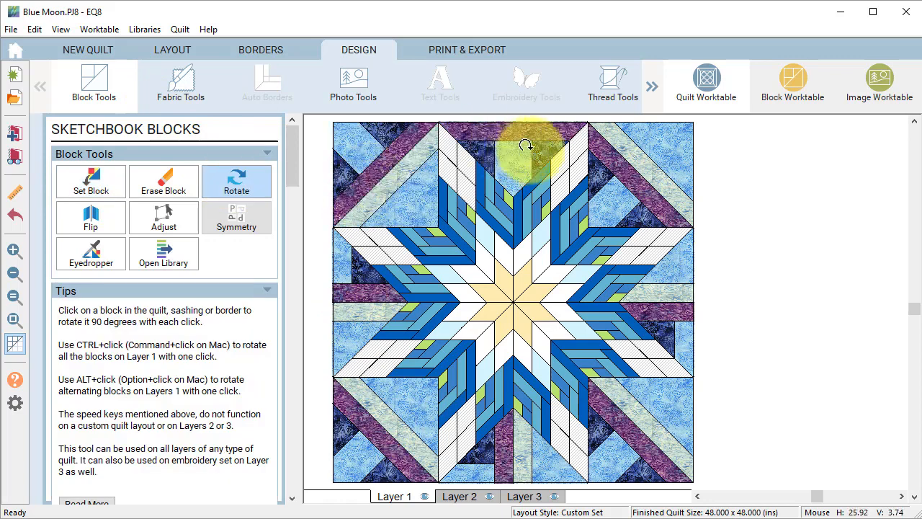
{"action": "left_click", "coordinate": [504, 140]}
{"action": "left_click", "coordinate": [627, 151]}
{"action": "left_click", "coordinate": [690, 337]}
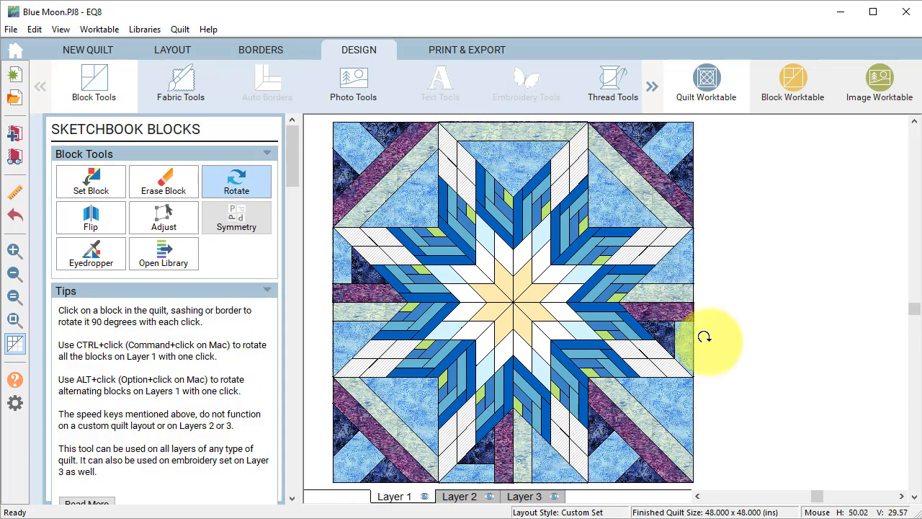
{"action": "left_click", "coordinate": [679, 442]}
{"action": "left_click", "coordinate": [486, 451]}
{"action": "left_click", "coordinate": [361, 442]}
{"action": "left_click", "coordinate": [360, 305]}
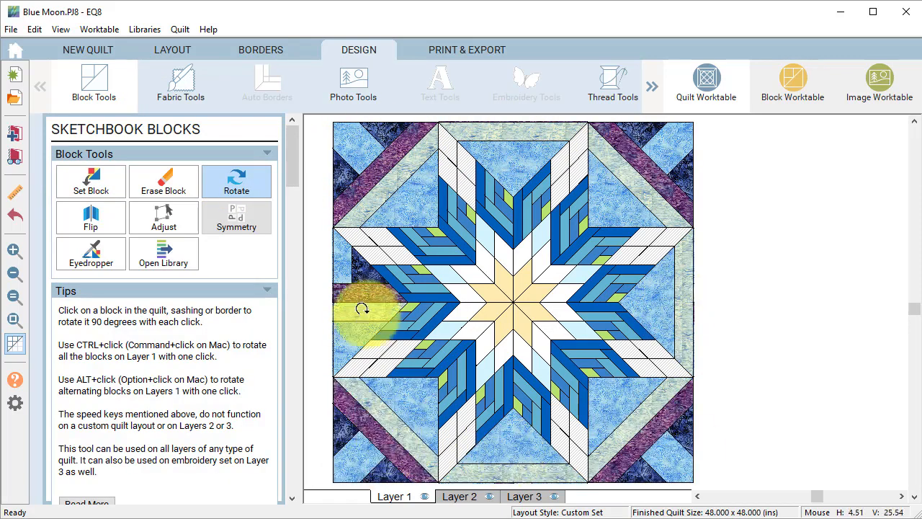
{"action": "left_click", "coordinate": [488, 315]}
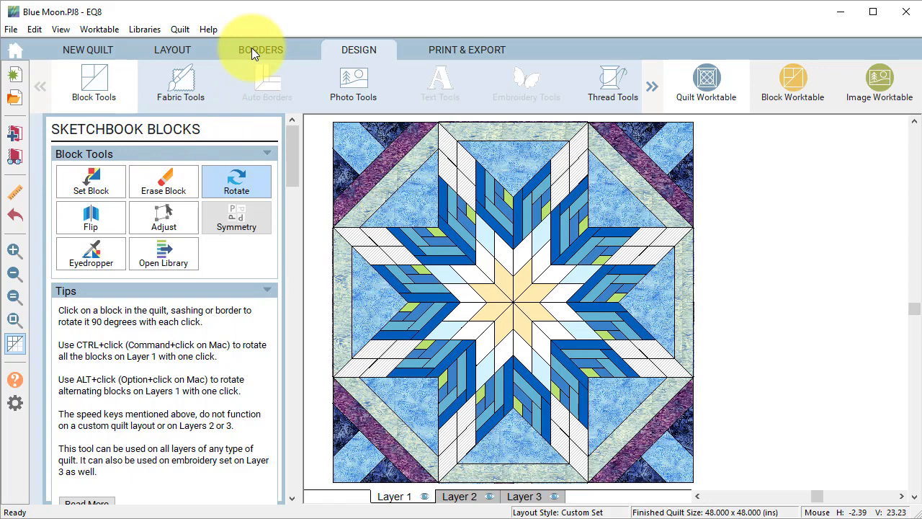
- Add a first border in the Diamonds style, 5.000 inches wide on all sides
{"action": "left_click", "coordinate": [252, 47]}
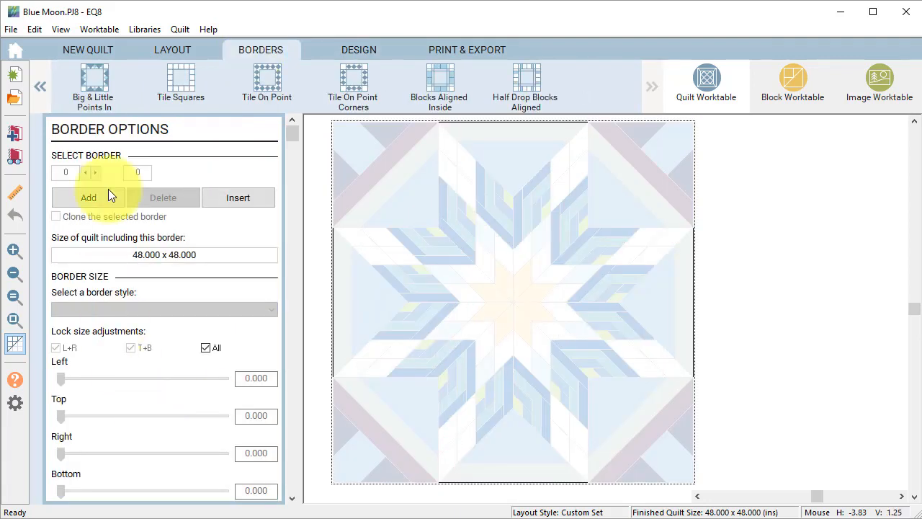
{"action": "left_click", "coordinate": [90, 197]}
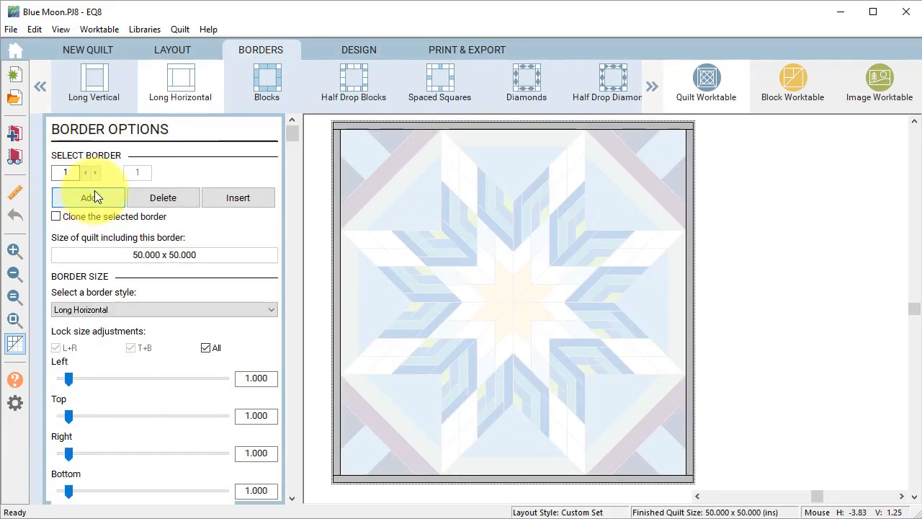
{"action": "left_click", "coordinate": [531, 90]}
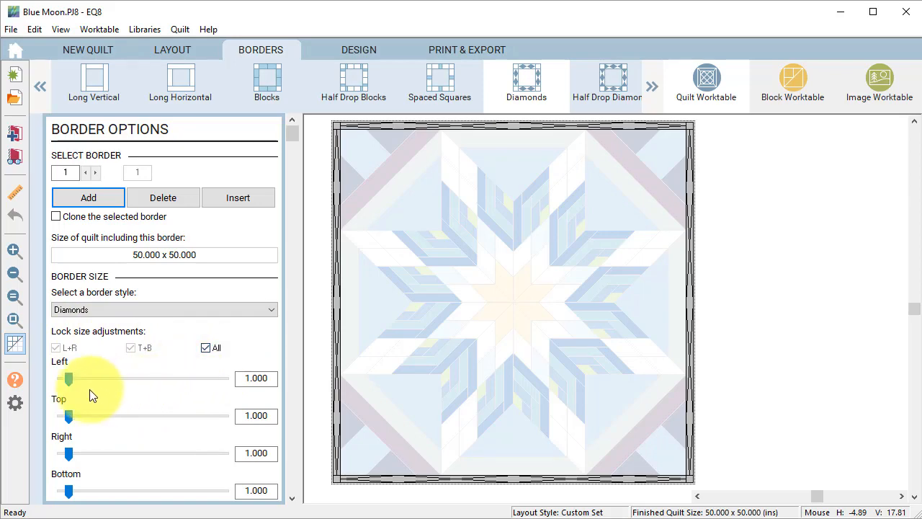
{"action": "mouse_move", "coordinate": [70, 379]}
{"action": "left_mouse_down"}
{"action": "mouse_move", "coordinate": [113, 380]}
{"action": "mouse_move", "coordinate": [102, 379]}
{"action": "left_mouse_up"}
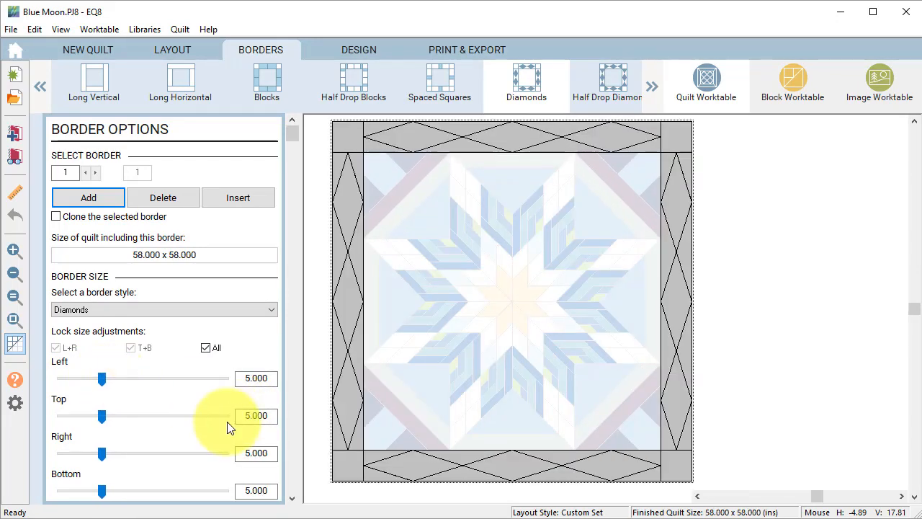
- Set the diamond border to 4 horizontal and 4 vertical blocks
{"action": "left_click", "coordinate": [291, 498]}
{"action": "left_click", "coordinate": [292, 498]}
{"action": "left_click", "coordinate": [292, 497]}
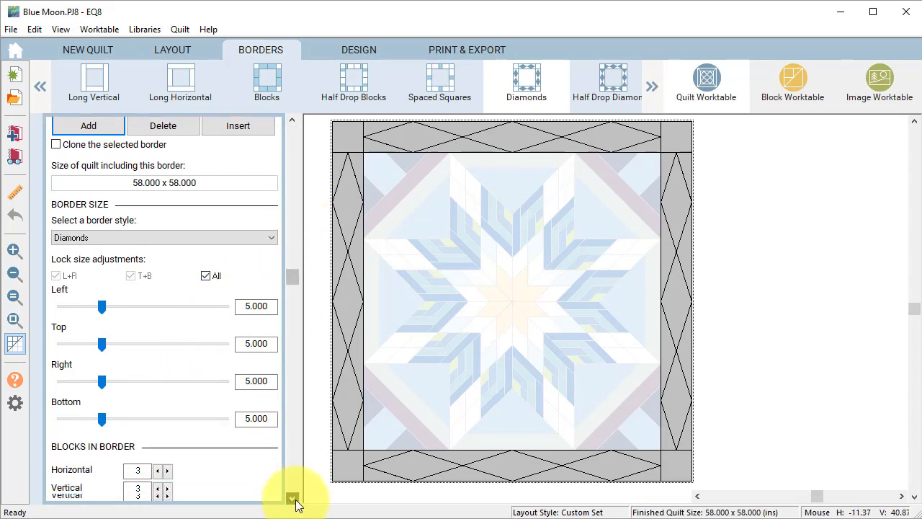
{"action": "left_click", "coordinate": [292, 498]}
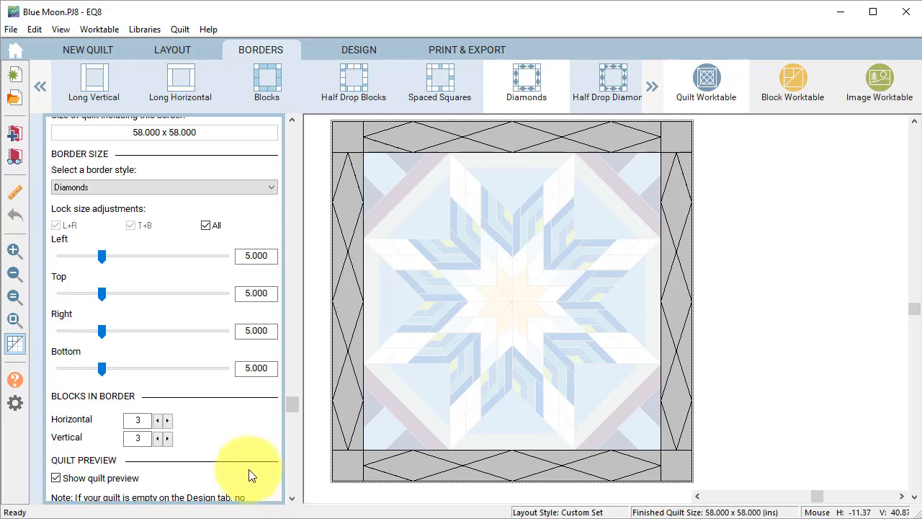
{"action": "left_click", "coordinate": [168, 421]}
{"action": "left_click", "coordinate": [167, 438]}
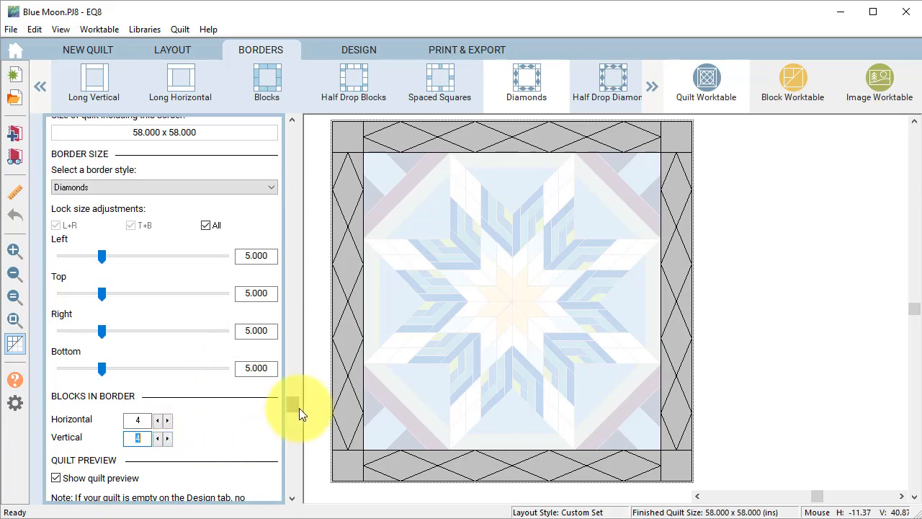
- Add two outer Long Horizontal borders, the second 1.000 inch wide and the third 4.000 inches wide on all sides
{"action": "left_click_drag", "start_coordinate": [292, 406], "coordinate": [298, 121]}
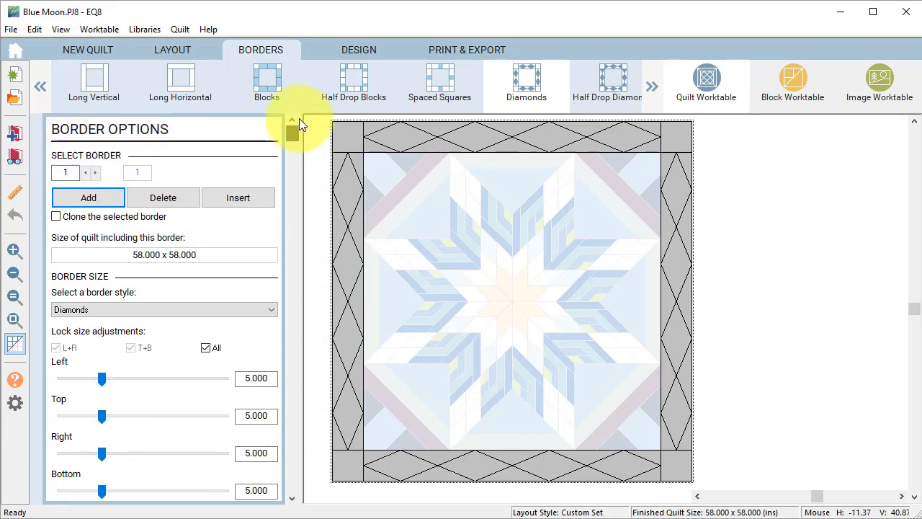
{"action": "left_click", "coordinate": [89, 198]}
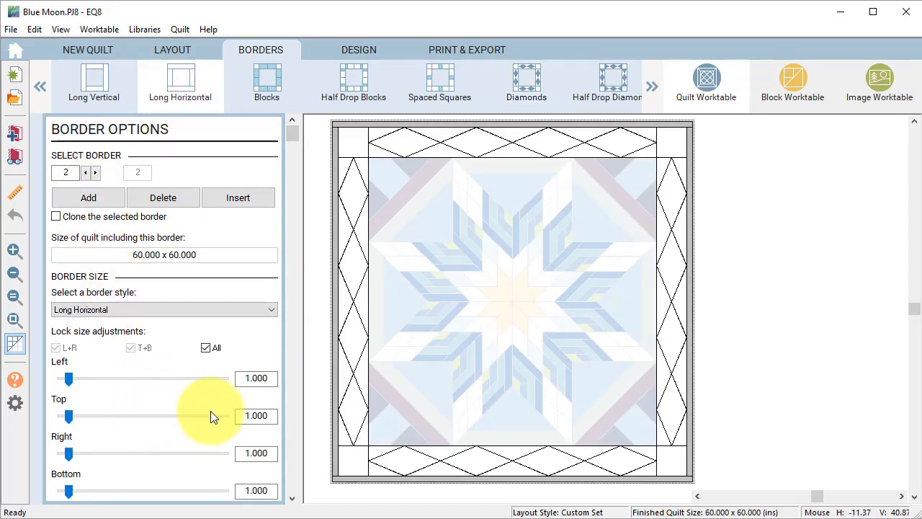
{"action": "left_click", "coordinate": [86, 199]}
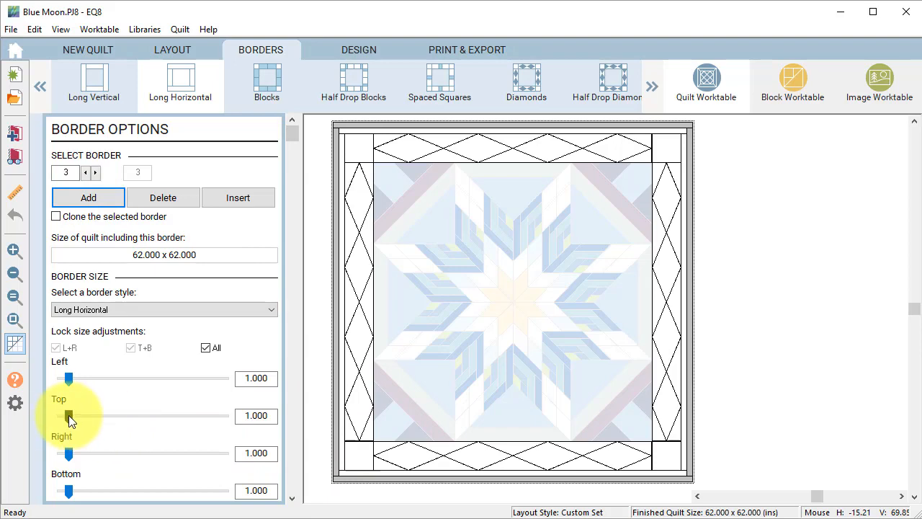
{"action": "left_click_drag", "start_coordinate": [69, 415], "coordinate": [93, 417]}
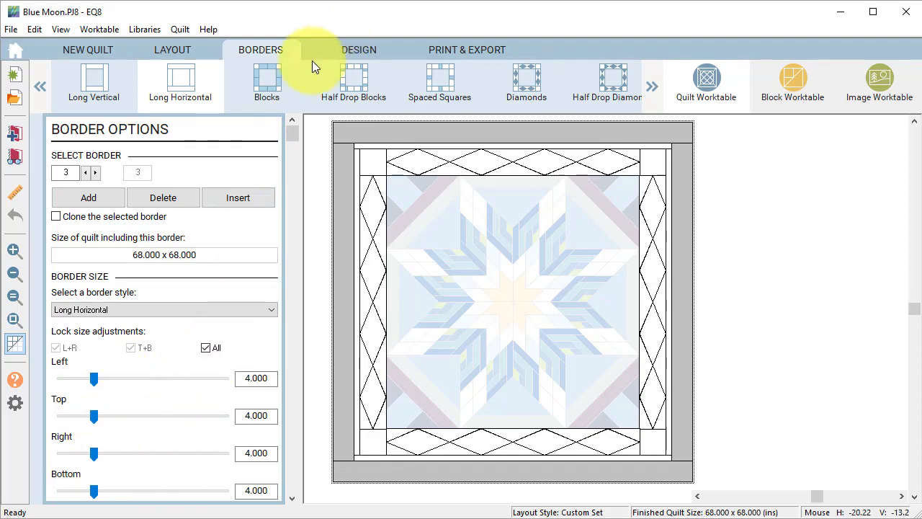
- Return to designing the quilt and set the Quarter Log Cabin block into all diamonds of the first border at once
{"action": "left_click", "coordinate": [353, 49]}
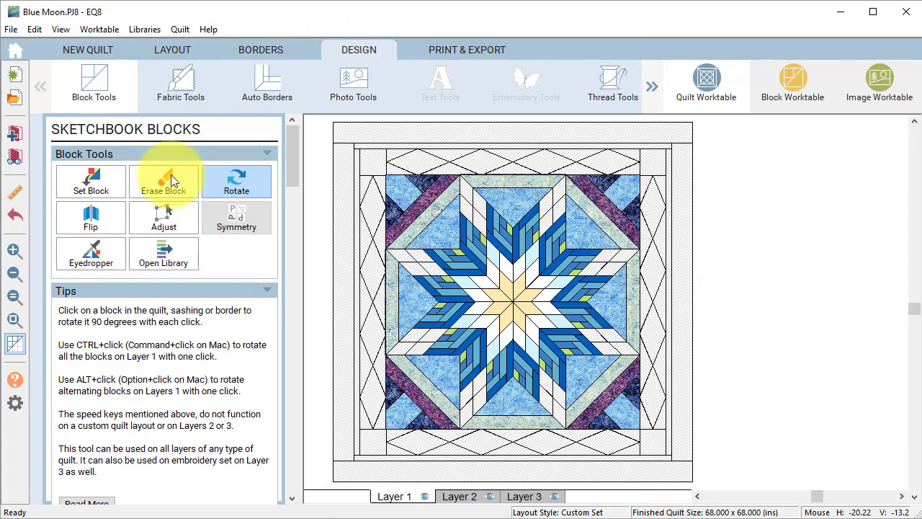
{"action": "left_click", "coordinate": [91, 180]}
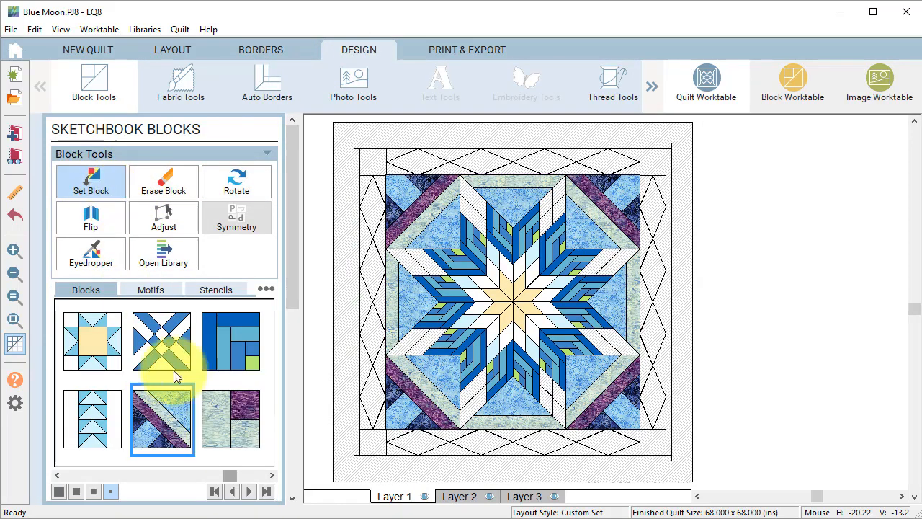
{"action": "left_click", "coordinate": [244, 349]}
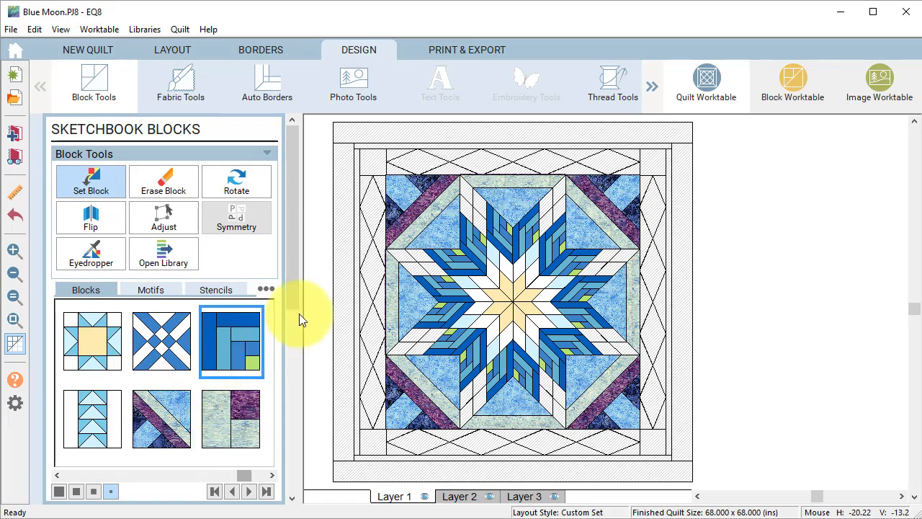
{"action": "left_click", "coordinate": [422, 152], "text": "ctrl"}
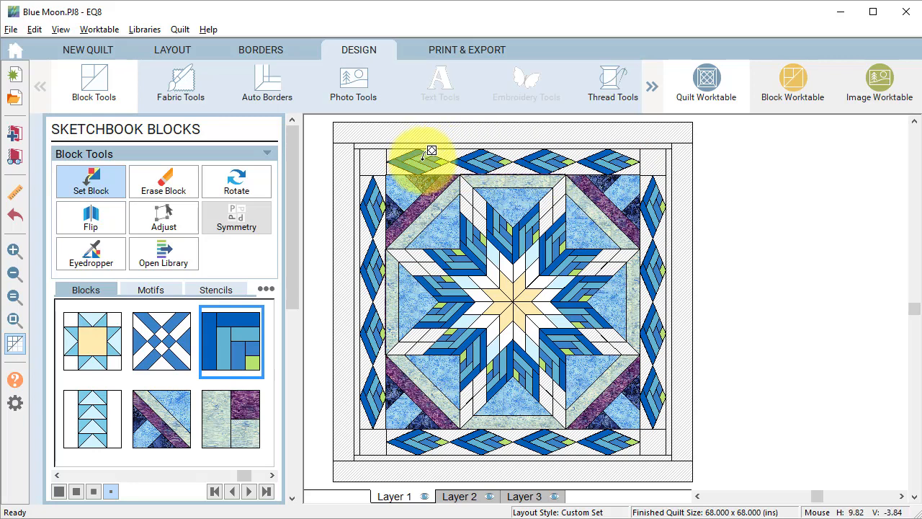
- Rotate the log cabin blocks in the diamond border so their green corners face inward toward the star
{"action": "left_click", "coordinate": [232, 184]}
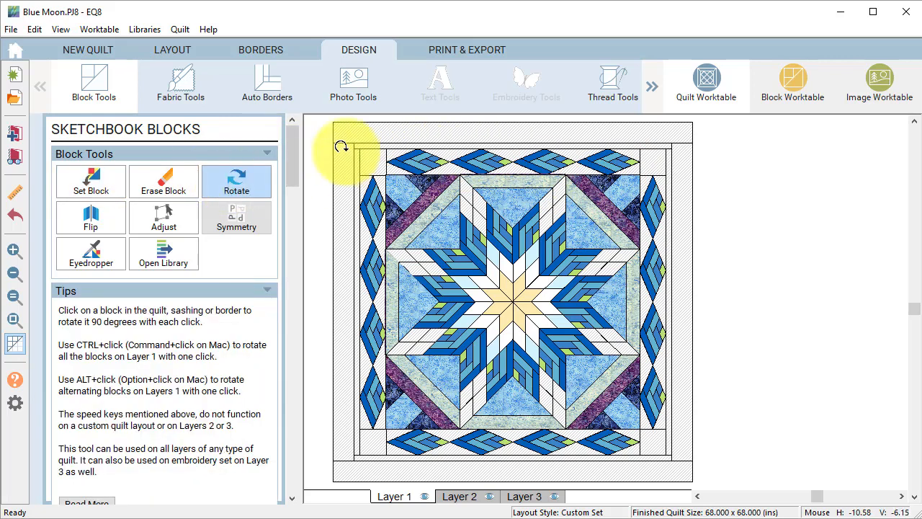
{"action": "left_click", "coordinate": [415, 156]}
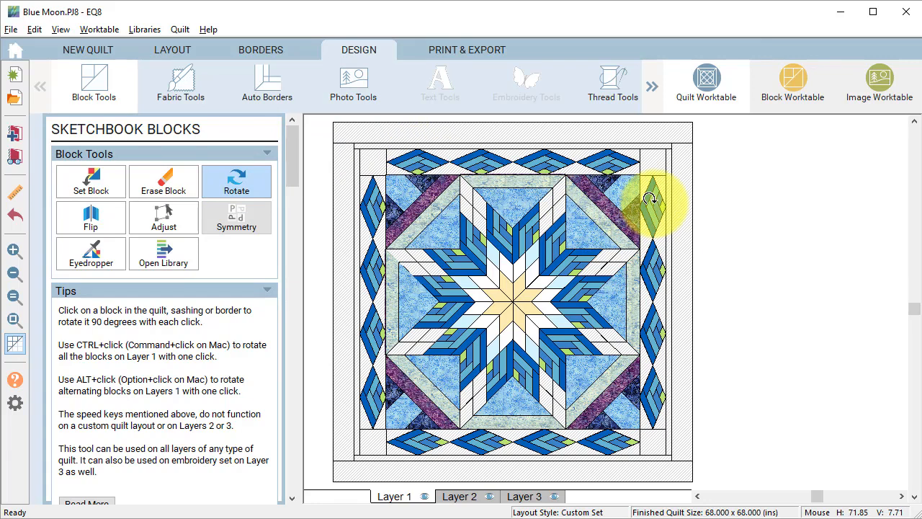
{"action": "left_click", "coordinate": [600, 435]}
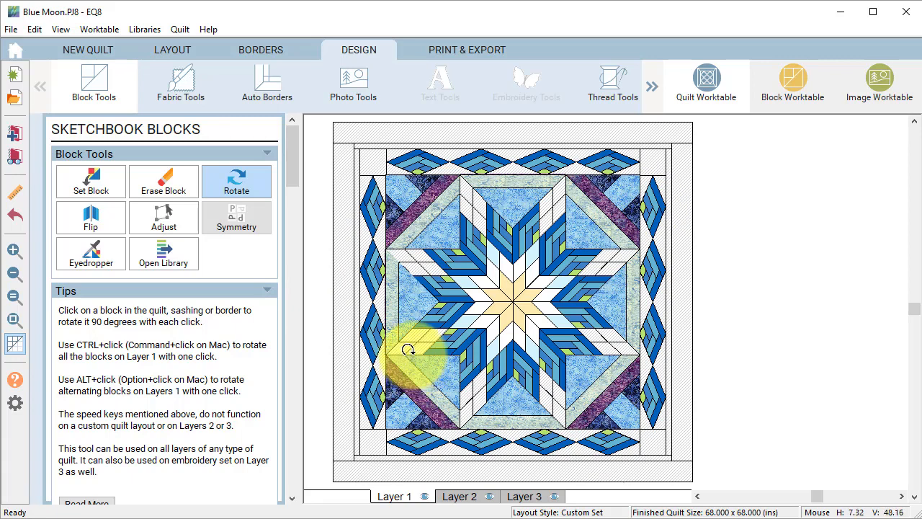
- Fill all sides of the outermost border with the dark blue pinecone fabric
{"action": "left_click", "coordinate": [408, 349]}
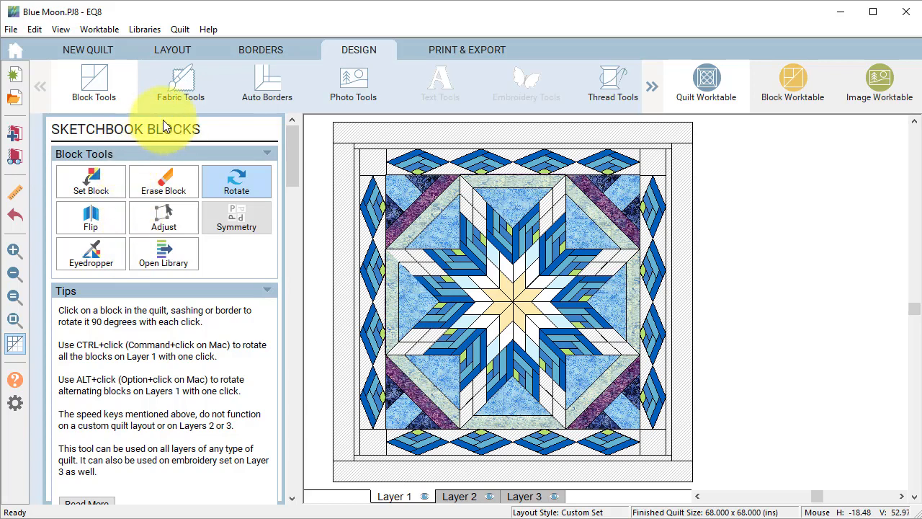
{"action": "left_click", "coordinate": [180, 85]}
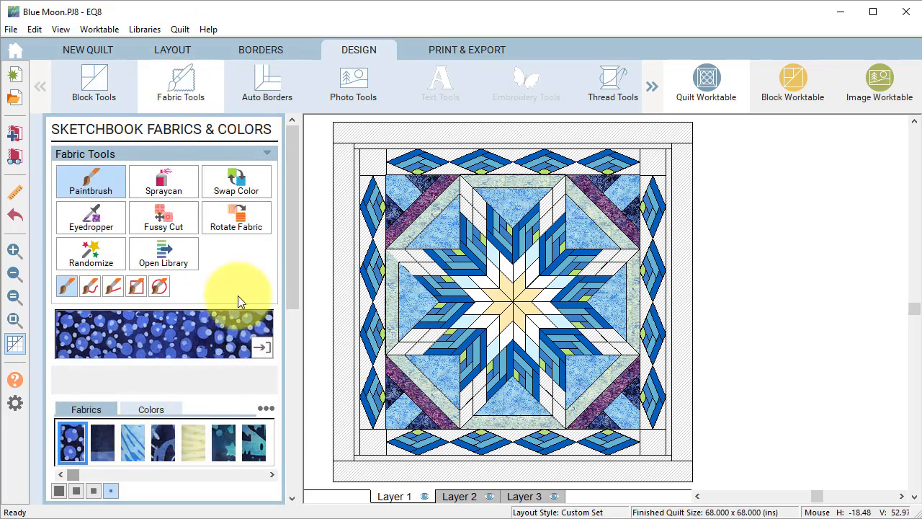
{"action": "left_click", "coordinate": [260, 348]}
{"action": "left_click_drag", "start_coordinate": [72, 474], "coordinate": [263, 474]}
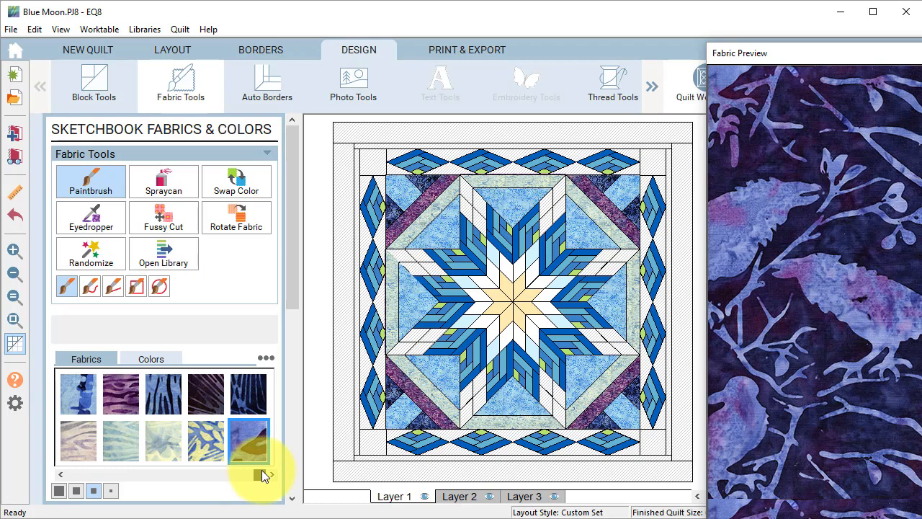
{"action": "left_click", "coordinate": [250, 400]}
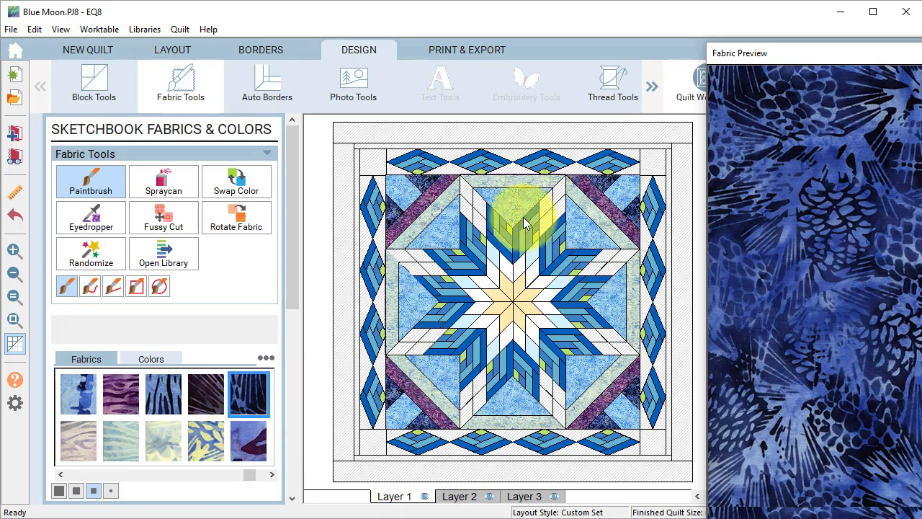
{"action": "left_click", "coordinate": [481, 131]}
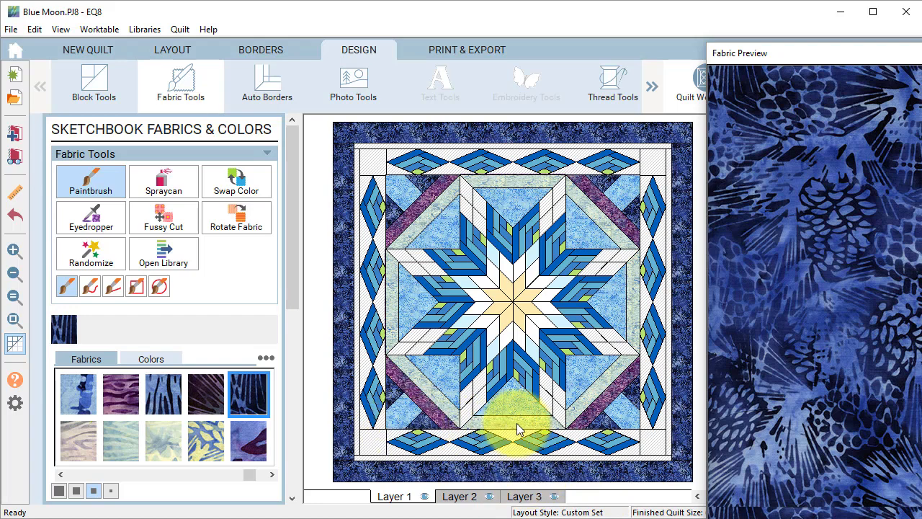
- Sample the pale green striped fabric from the quilt and apply it to the narrow border and the diamond border's background triangles
{"action": "left_click", "coordinate": [82, 225]}
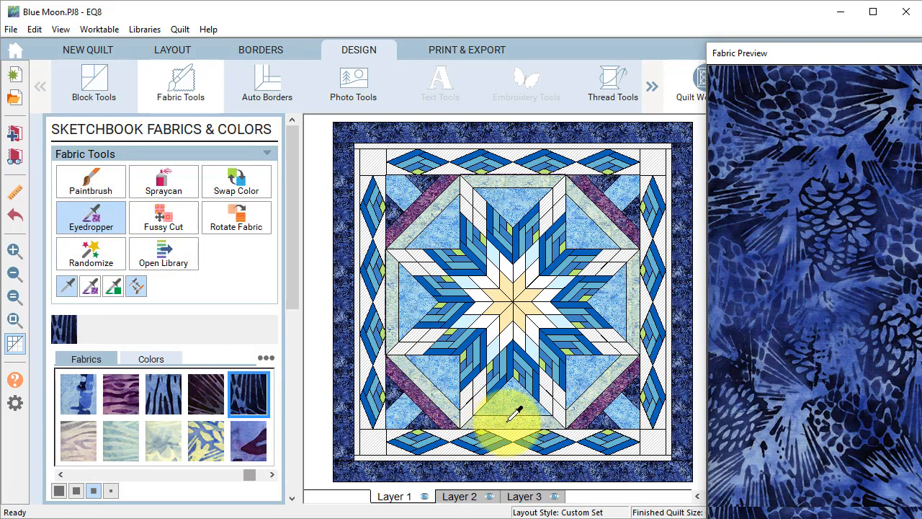
{"action": "left_click", "coordinate": [513, 413]}
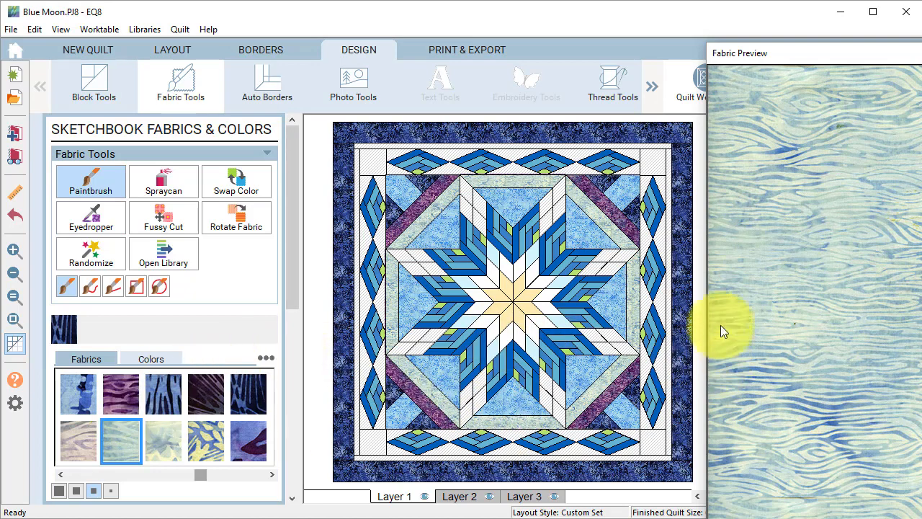
{"action": "left_click", "coordinate": [667, 286]}
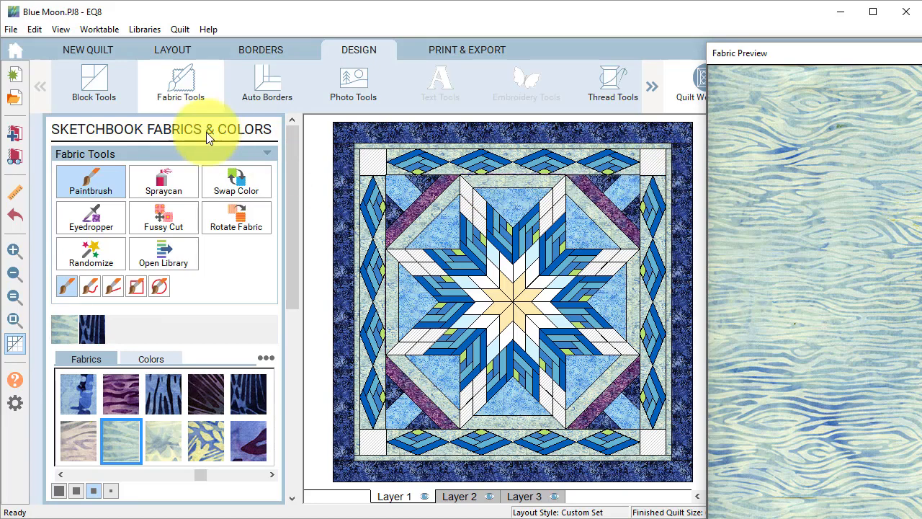
- Set the pale green block with the purple square into all four corners of the diamond border at once
{"action": "left_click", "coordinate": [99, 83]}
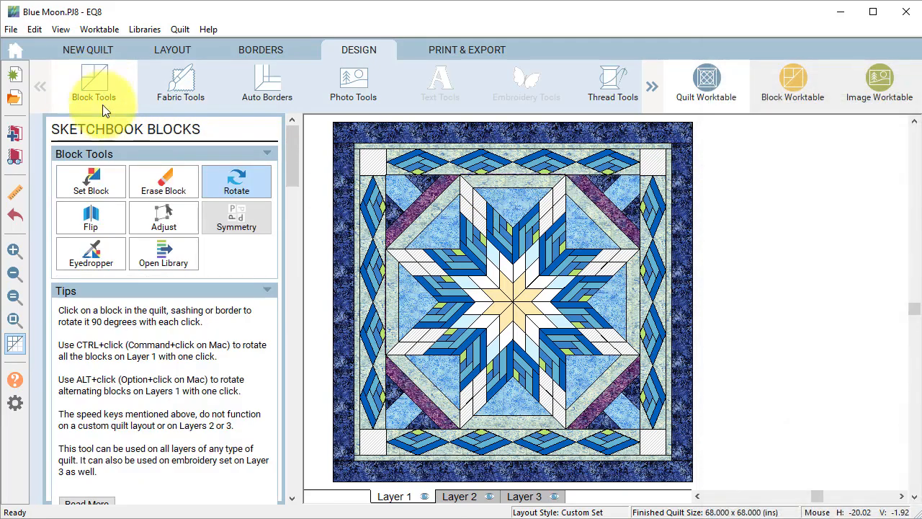
{"action": "left_click", "coordinate": [91, 184]}
{"action": "left_click", "coordinate": [242, 431]}
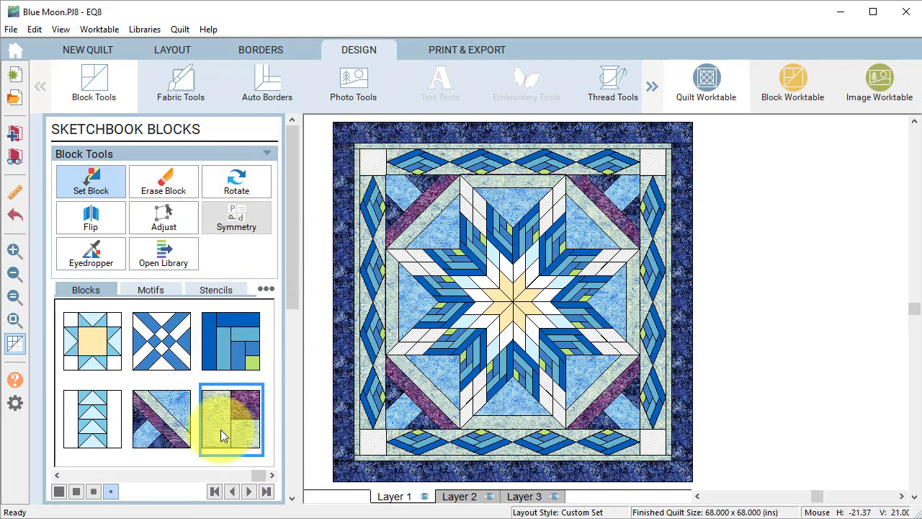
{"action": "left_click", "coordinate": [376, 153], "text": "ctrl"}
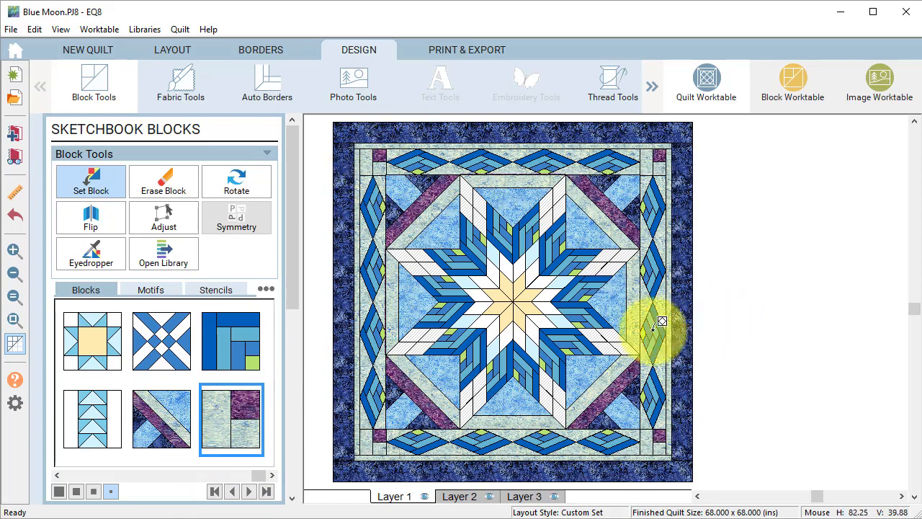
- Rotate the four corner blocks of the diamond border so their purple squares face inward toward the star
{"action": "left_click", "coordinate": [244, 183]}
{"action": "left_click", "coordinate": [375, 160]}
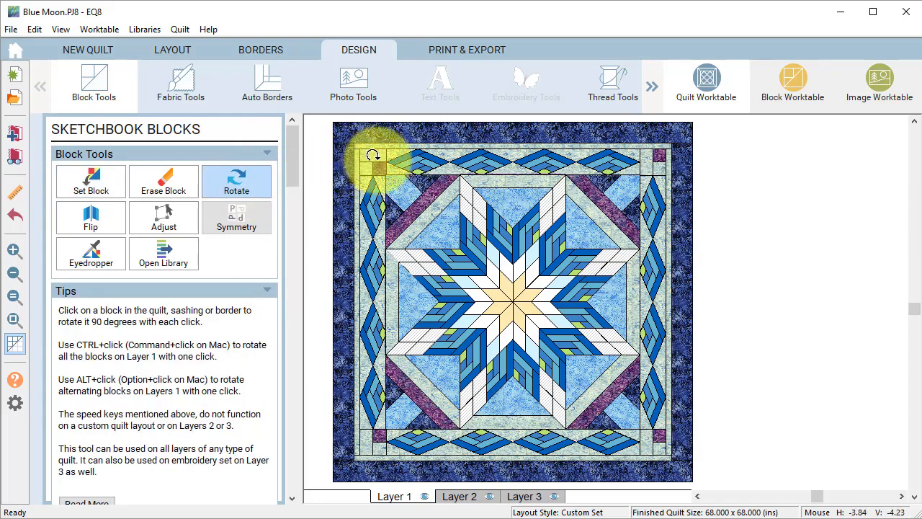
{"action": "left_click", "coordinate": [652, 158]}
{"action": "left_click", "coordinate": [652, 438]}
{"action": "left_click", "coordinate": [373, 437]}
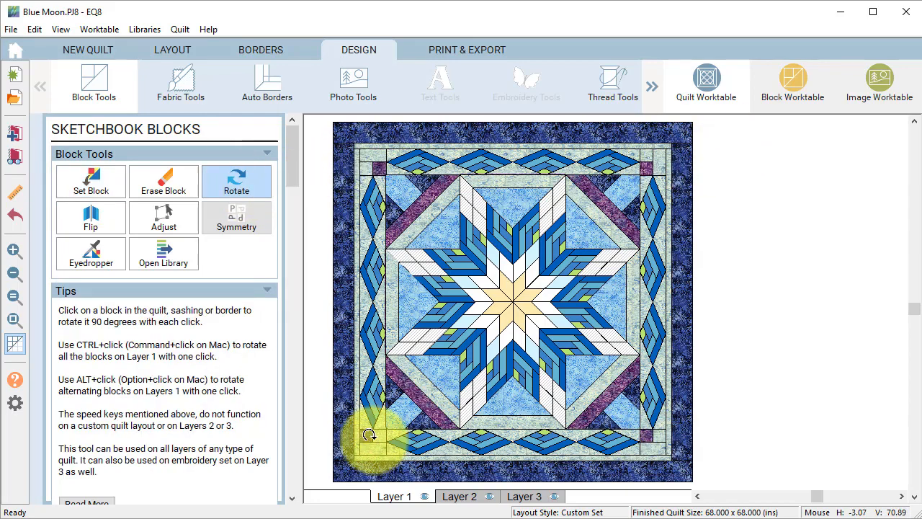
- Sample the purple striped fabric from the quilt and paint the inner background triangles on all four sides of the diamond border with it
{"action": "left_click", "coordinate": [177, 87]}
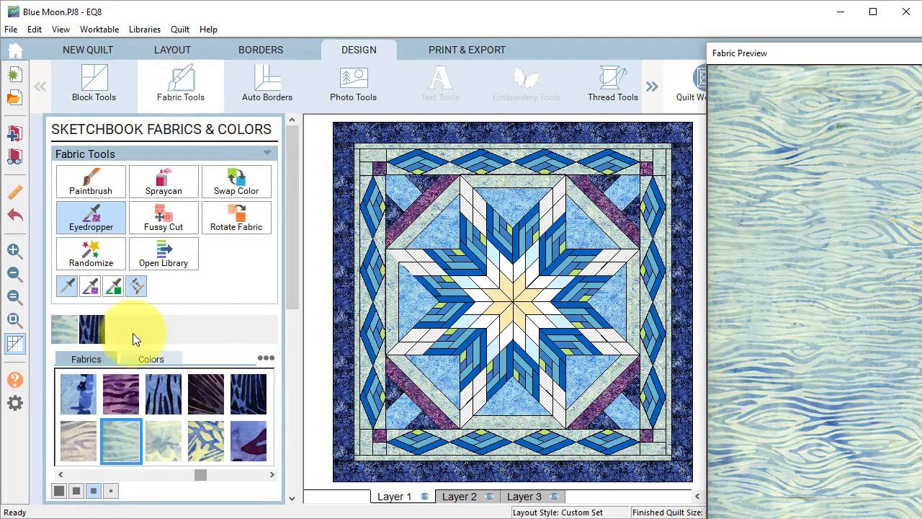
{"action": "left_click", "coordinate": [431, 196]}
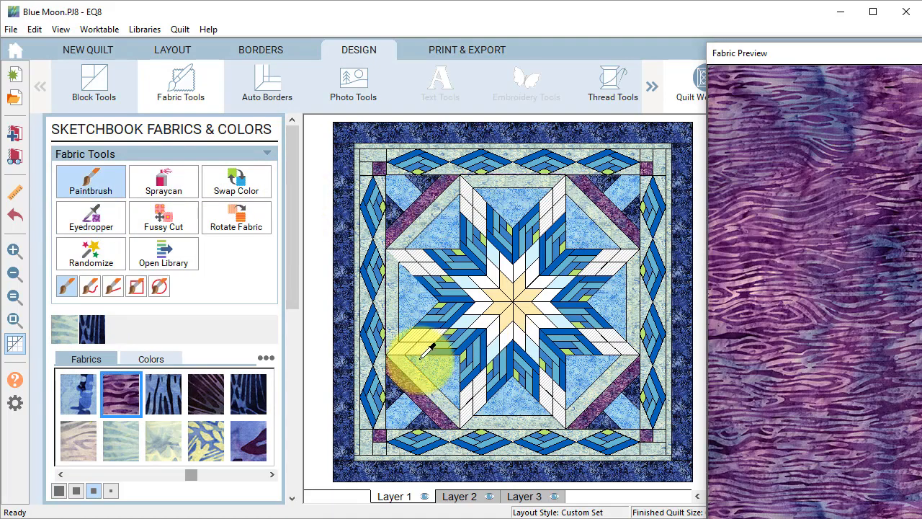
{"action": "left_click", "coordinate": [418, 432]}
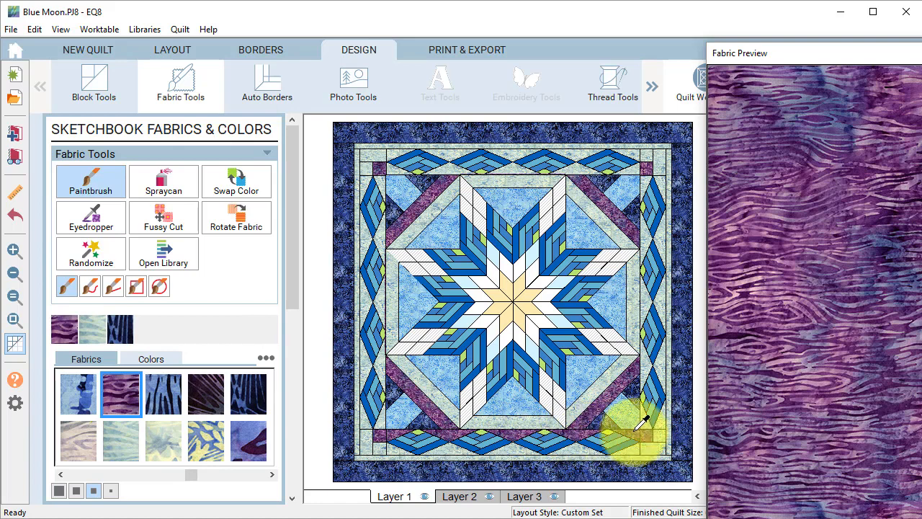
{"action": "left_click", "coordinate": [644, 304]}
{"action": "left_click", "coordinate": [644, 243]}
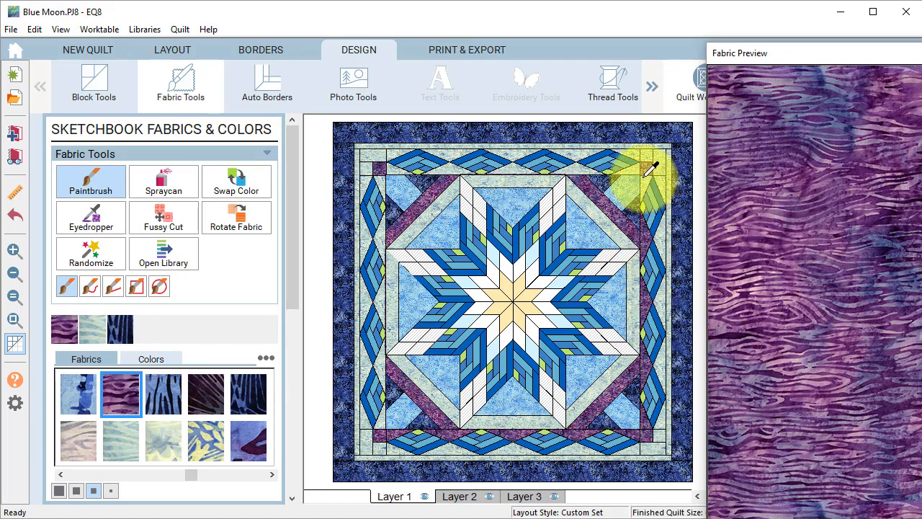
{"action": "left_click", "coordinate": [643, 180]}
{"action": "left_click", "coordinate": [632, 170]}
{"action": "left_click", "coordinate": [574, 169]}
{"action": "left_click", "coordinate": [517, 169]}
{"action": "left_click", "coordinate": [445, 171]}
{"action": "left_click", "coordinate": [404, 173]}
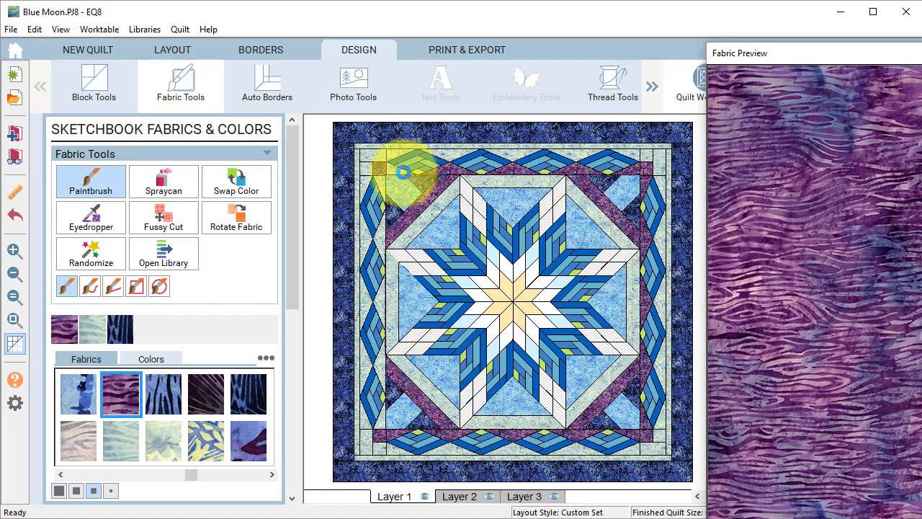
{"action": "left_click", "coordinate": [382, 181]}
{"action": "left_click", "coordinate": [381, 249]}
{"action": "left_click", "coordinate": [379, 312]}
{"action": "left_click", "coordinate": [380, 370]}
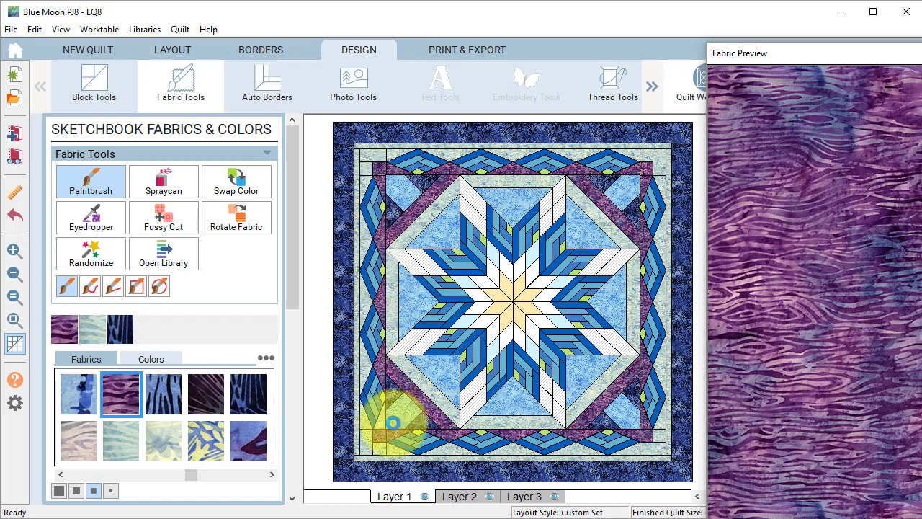
{"action": "left_click", "coordinate": [381, 422]}
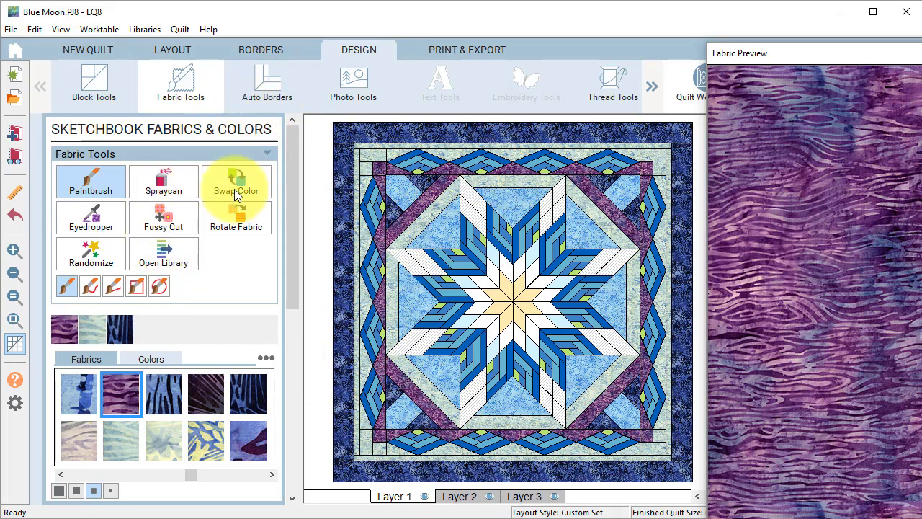
- Spray the purple striped fabric onto the darkest blue logs of the log cabin blocks in the diamond border and the star
{"action": "left_click", "coordinate": [162, 186]}
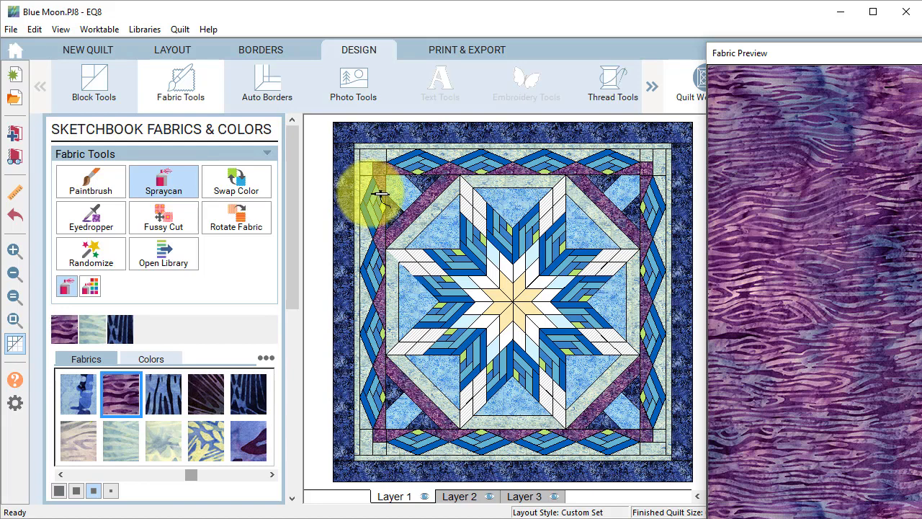
{"action": "left_click", "coordinate": [381, 193]}
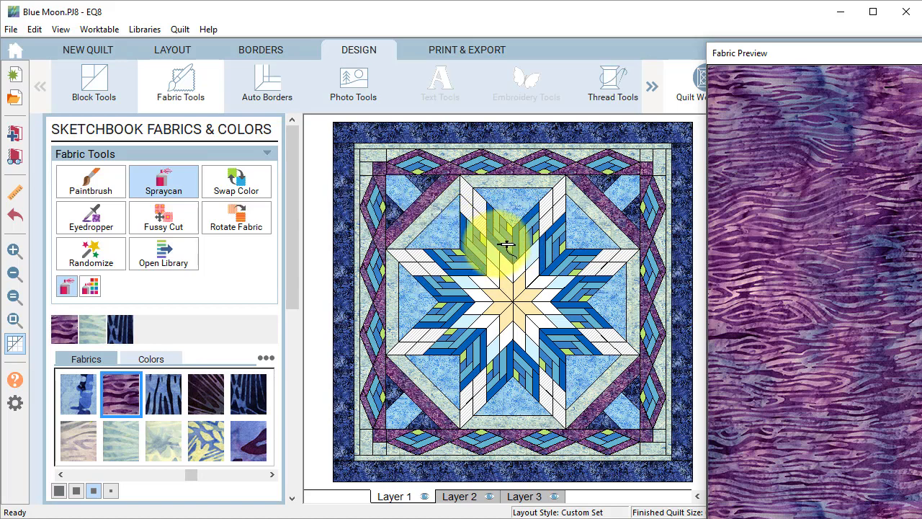
{"action": "left_click", "coordinate": [512, 247]}
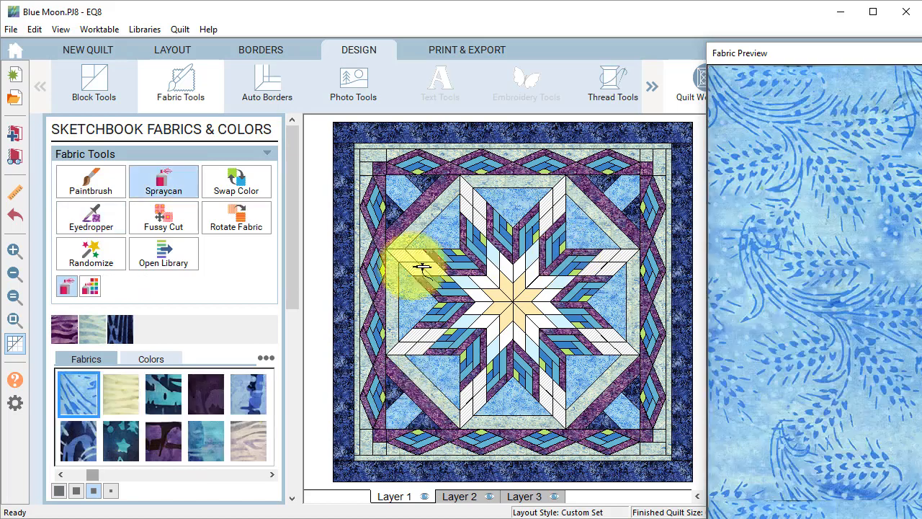
- Swap the remaining solid colors in the star and log cabin blocks for Blue Moon fabrics, including teal and dark blue, and add the quilt to the sketchbook
{"action": "left_click", "coordinate": [381, 199]}
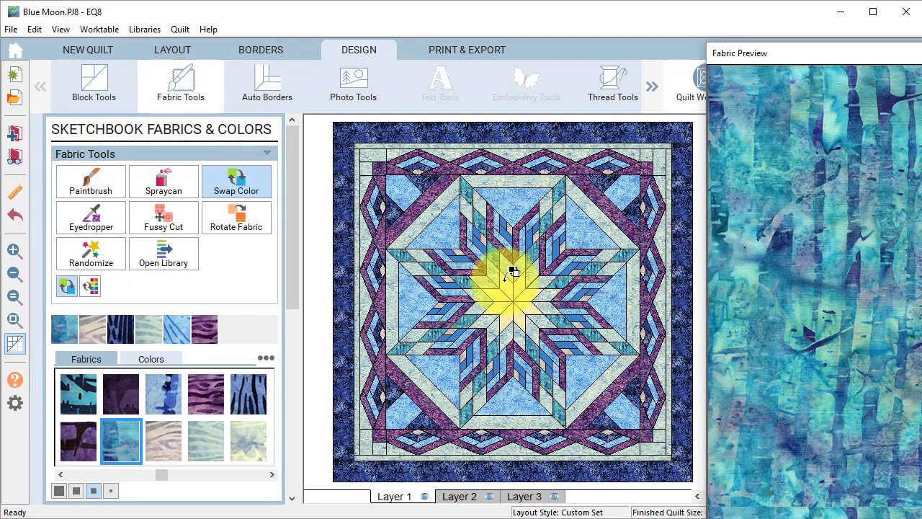
{"action": "left_click", "coordinate": [515, 285]}
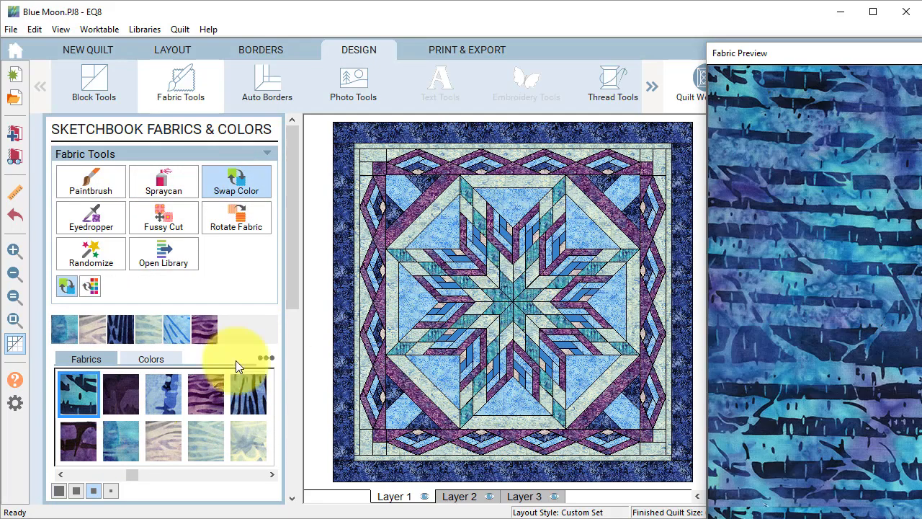
{"action": "left_click", "coordinate": [597, 309]}
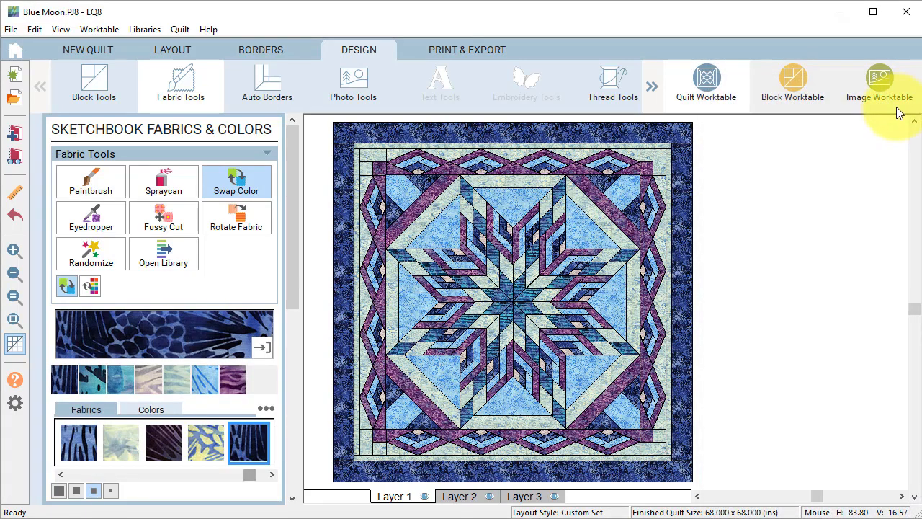
{"action": "left_click", "coordinate": [14, 139]}
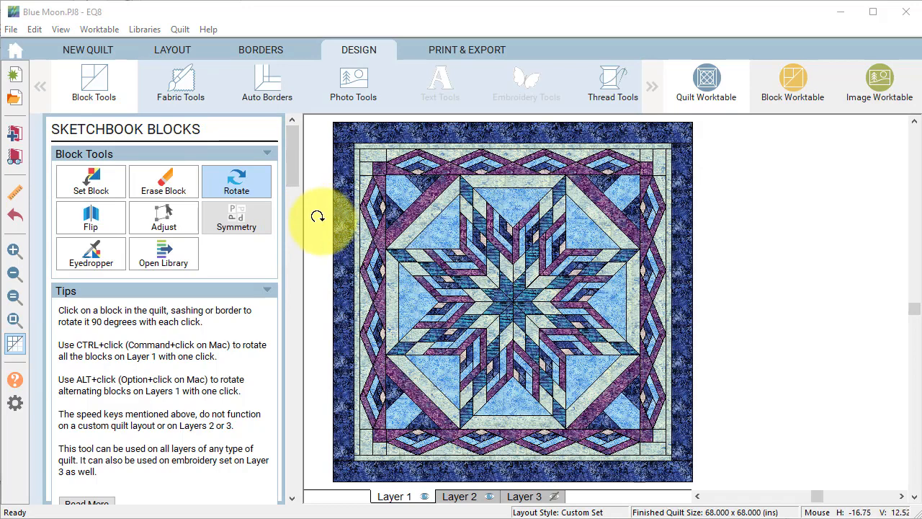
- Rotate the log cabin blocks in the two upper points of the star to vary the pattern
{"action": "left_click", "coordinate": [238, 182]}
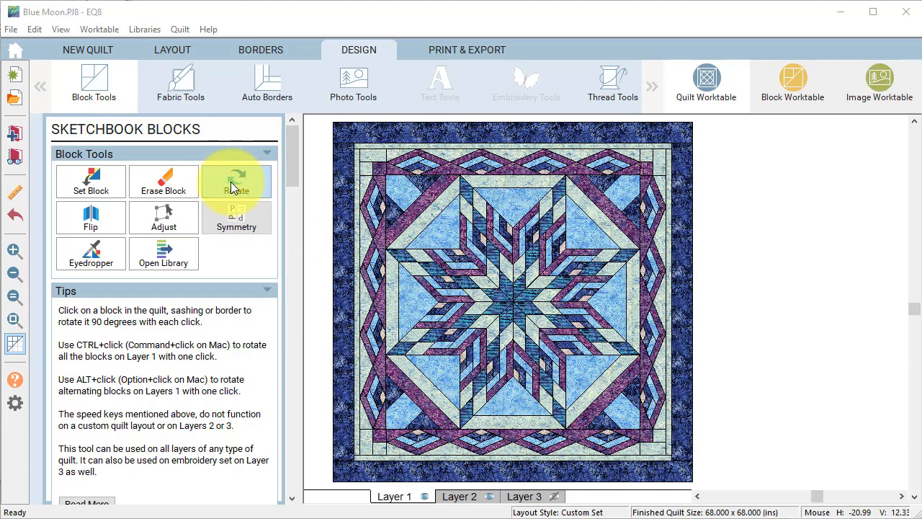
{"action": "left_click", "coordinate": [487, 229]}
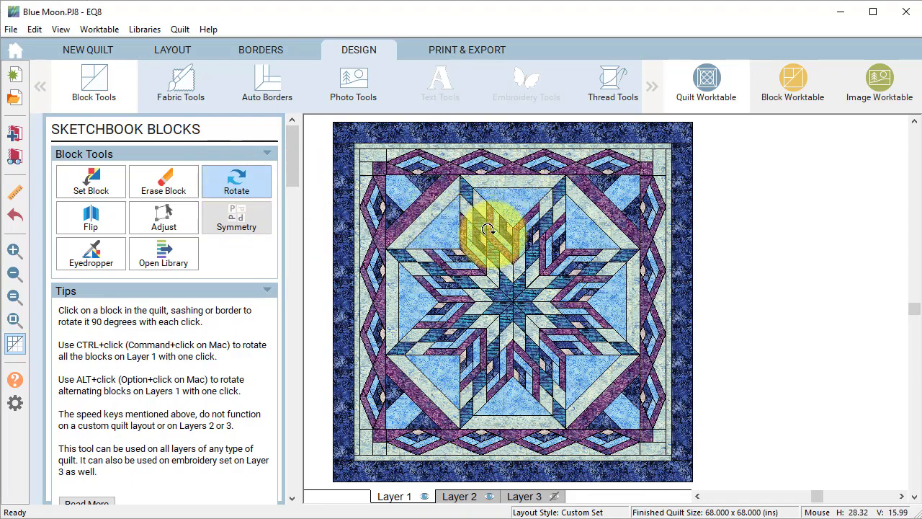
{"action": "left_click", "coordinate": [494, 227]}
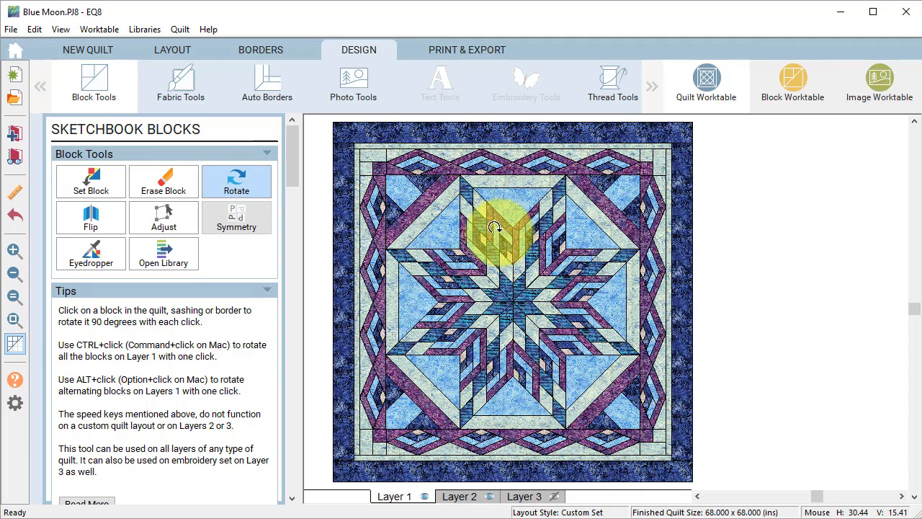
{"action": "left_click", "coordinate": [550, 236]}
{"action": "left_click", "coordinate": [547, 238]}
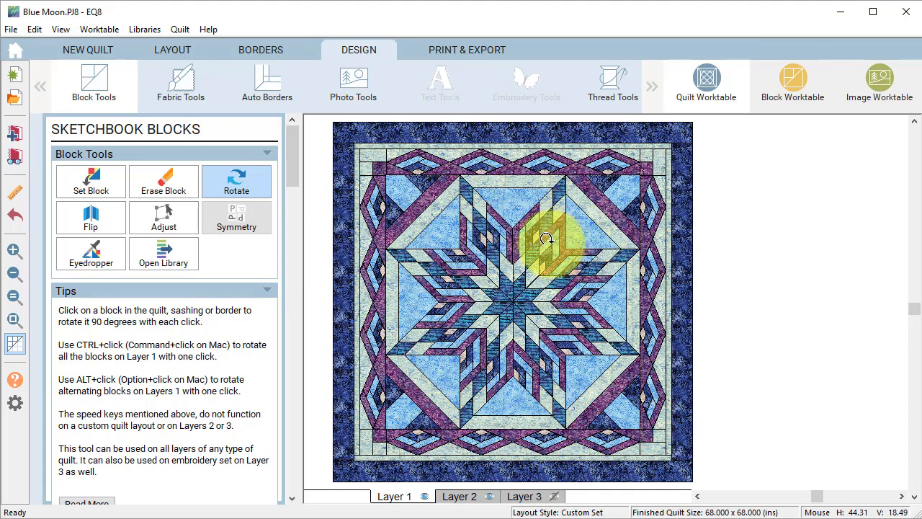